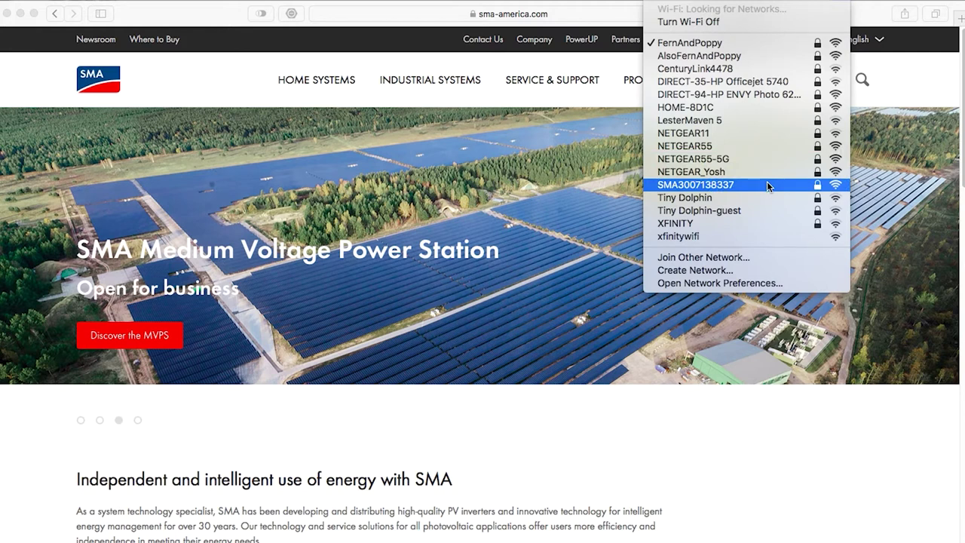
Join the inverter's SMA Wi-Fi network by entering its WPA2 password, and check the active connection.
left_click(768, 185)
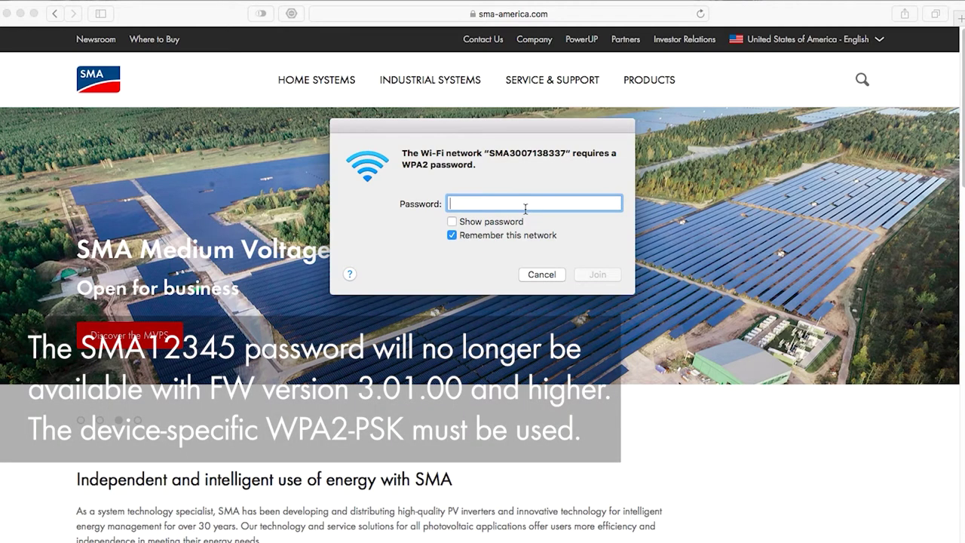
type("x")
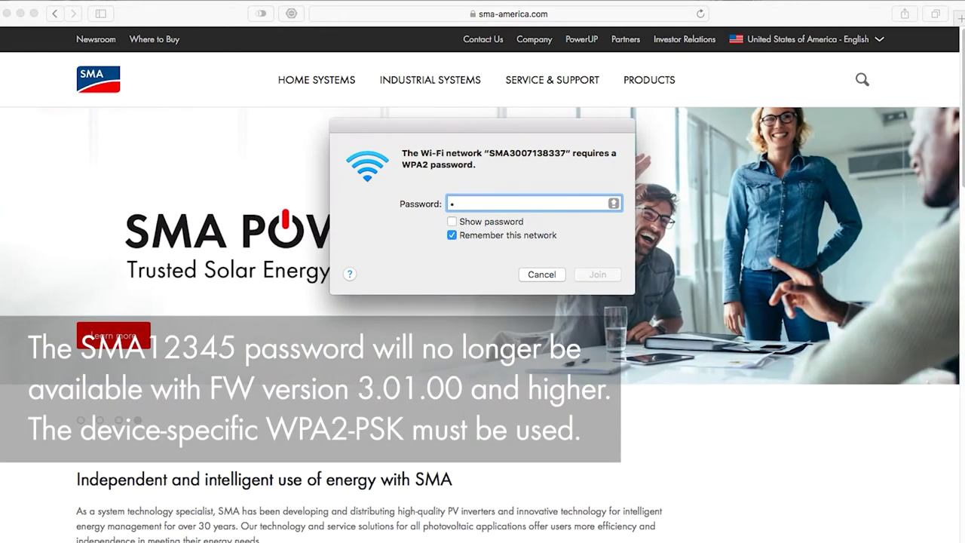
type("xxxxxxxxx")
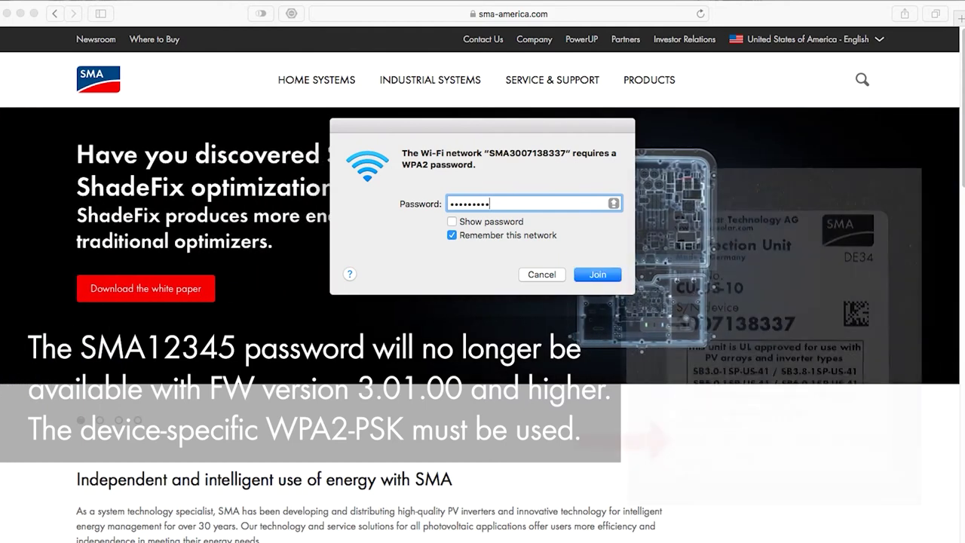
type("xx")
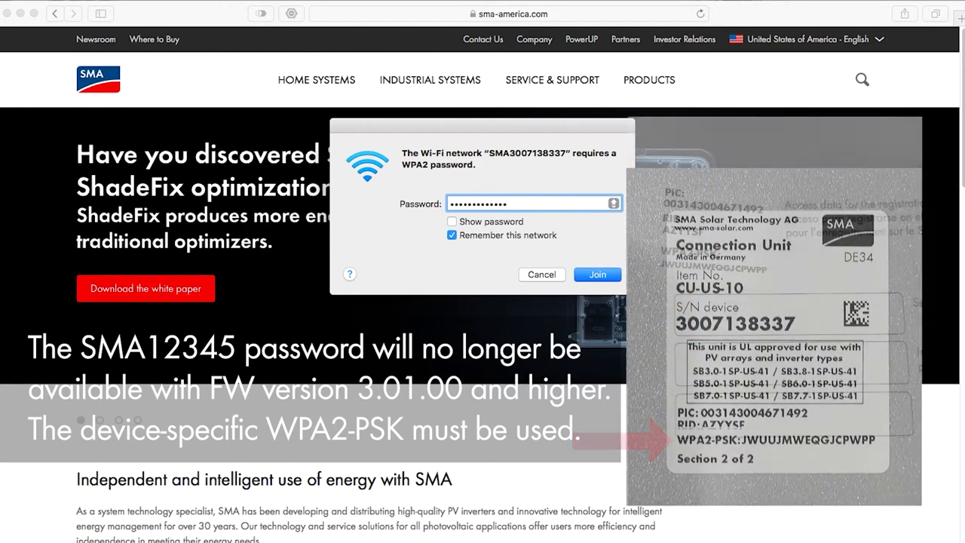
type("xx")
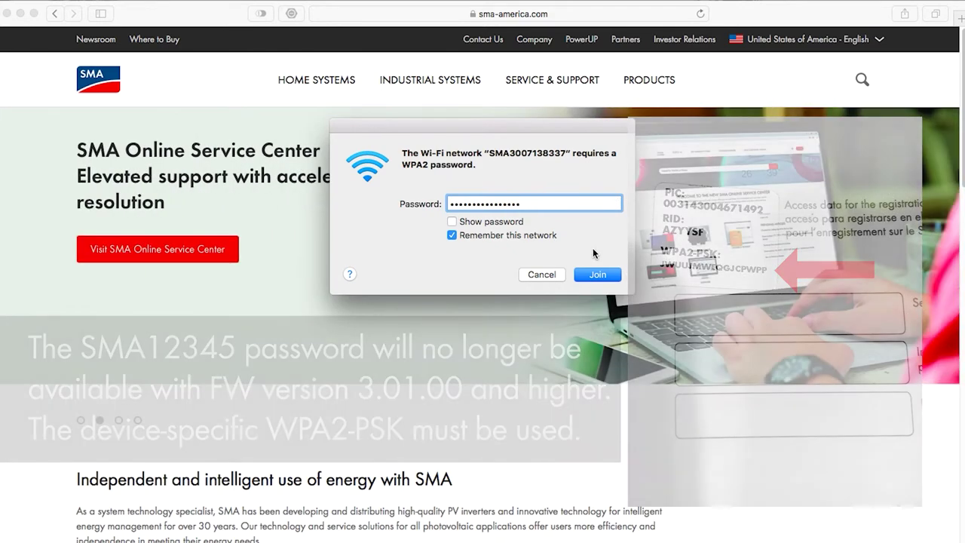
left_click(597, 274)
left_click(843, 1)
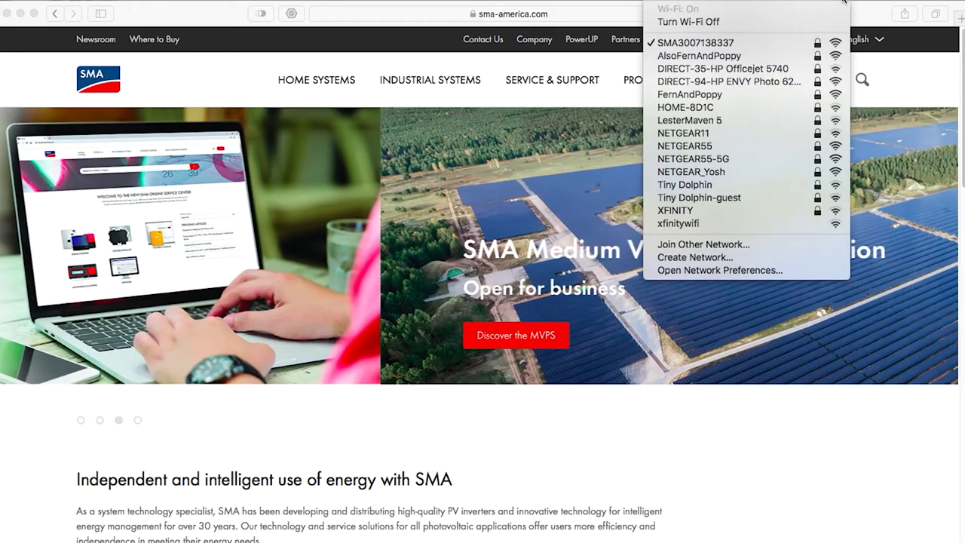
left_click(844, 2)
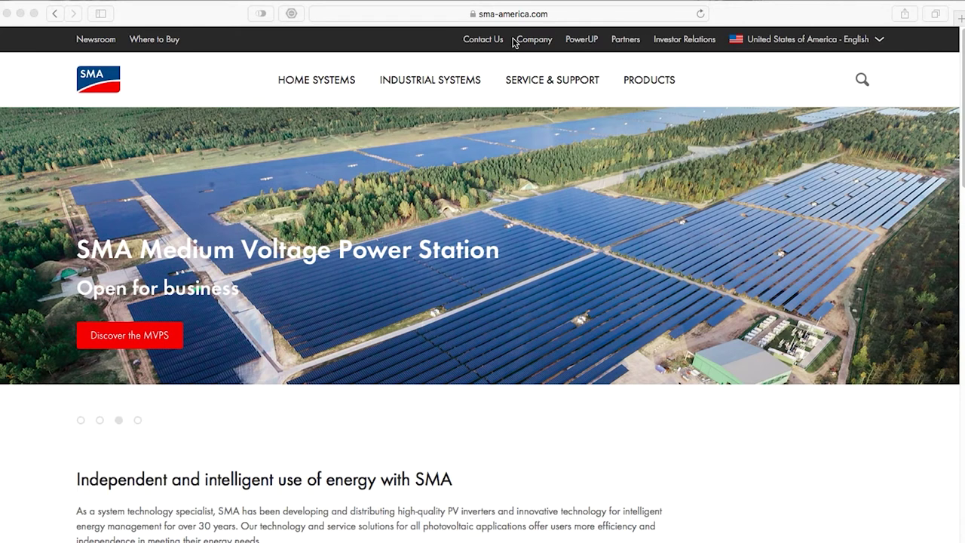
Open the inverter's web interface at 192.168.12.3 and proceed past the private-connection warning.
left_click(558, 15)
type("19")
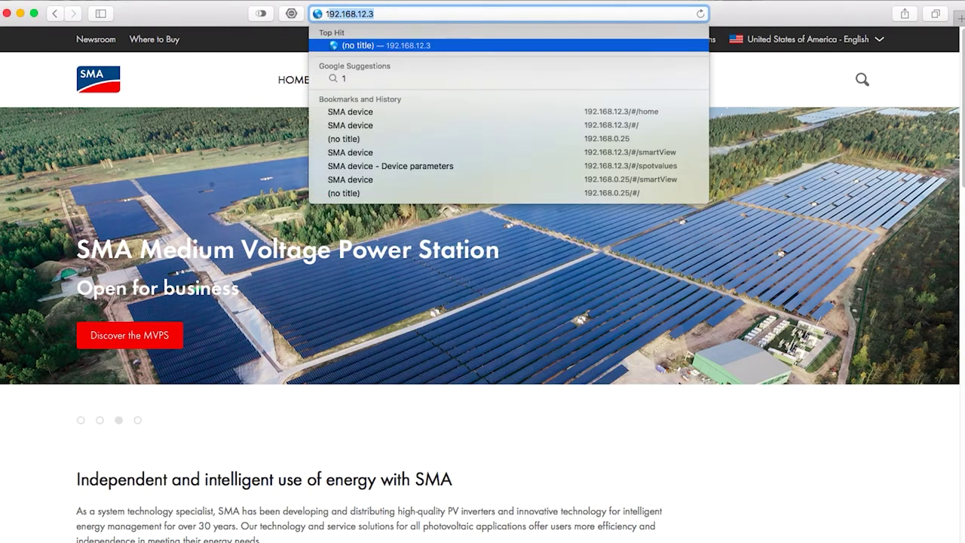
type("2.168.12.3")
key("Return")
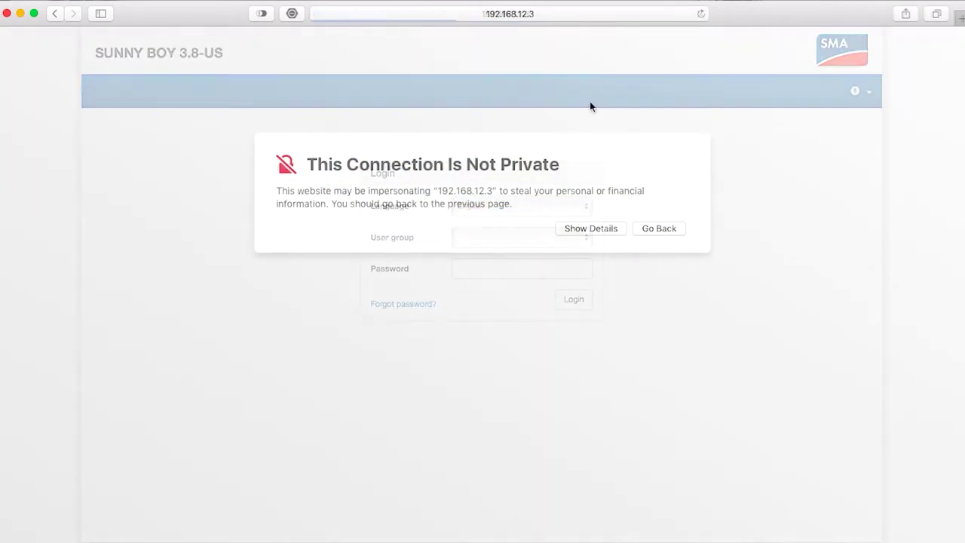
left_click(604, 228)
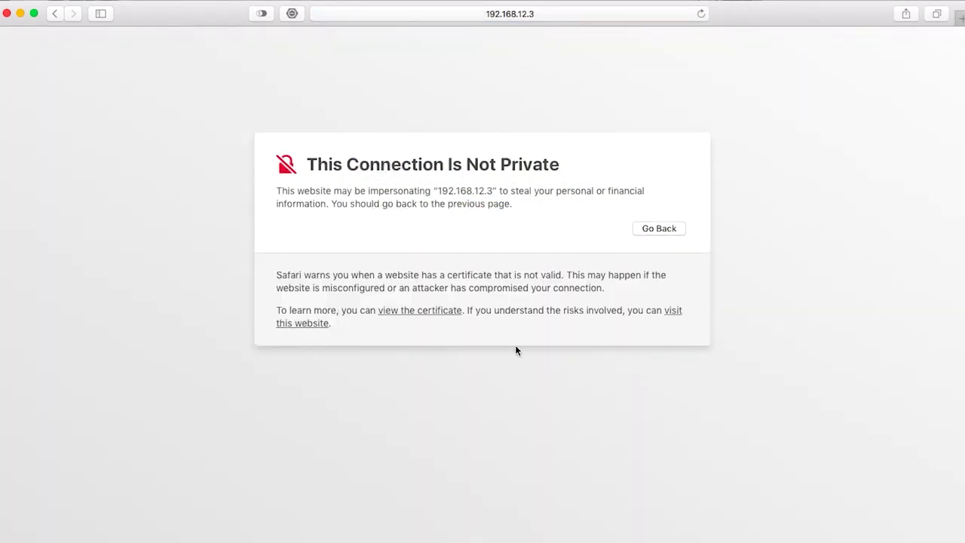
left_click(674, 311)
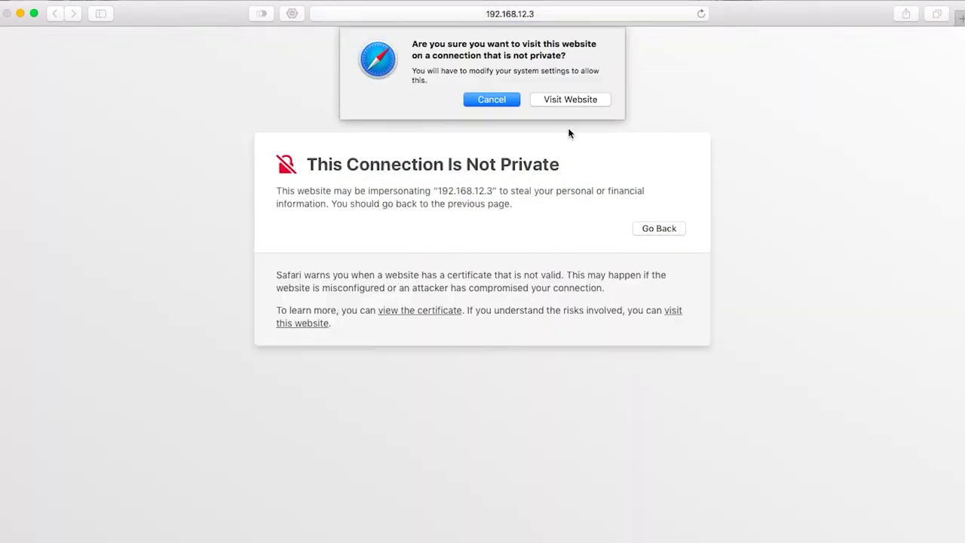
left_click(532, 100)
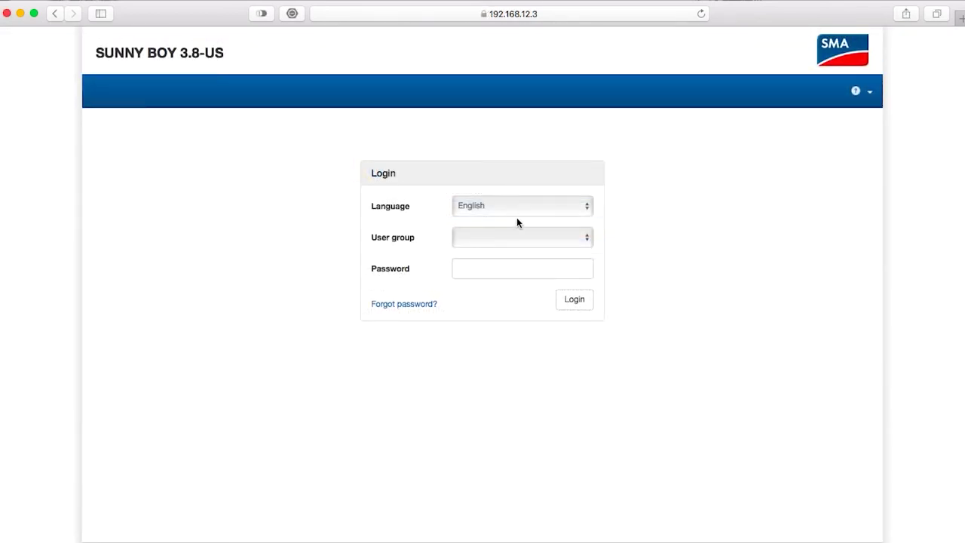
Select the Installer user group, enter and repeat a new password, and log in to the inverter.
left_click(517, 237)
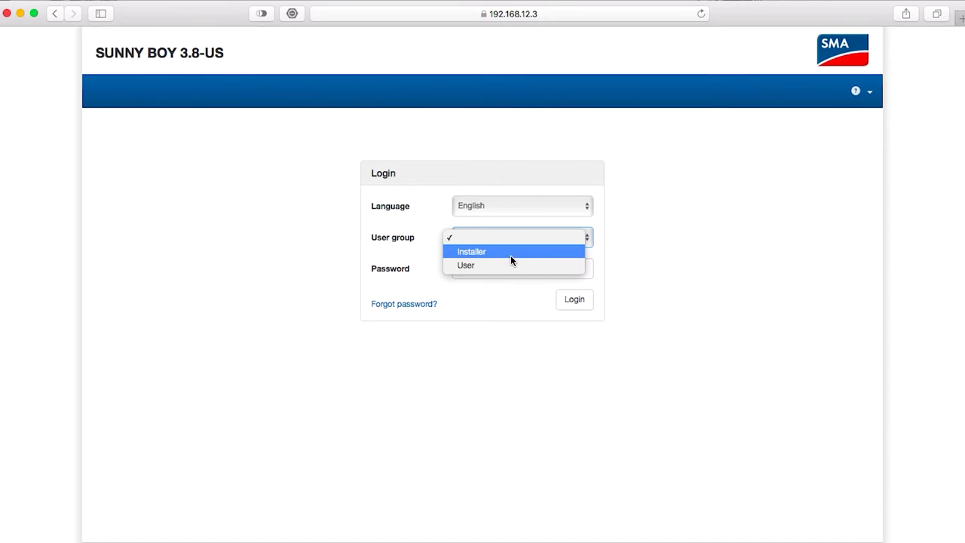
left_click(511, 257)
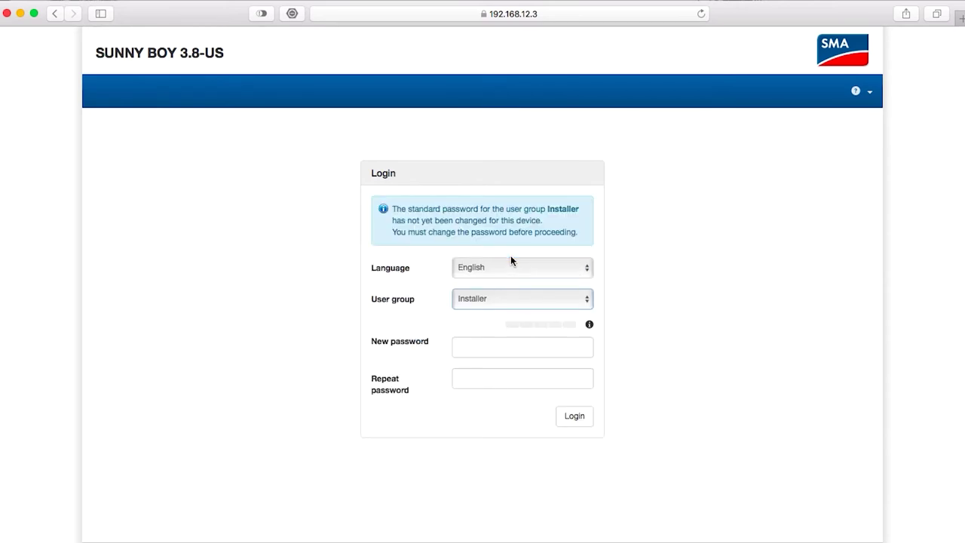
left_click(493, 346)
type("••")
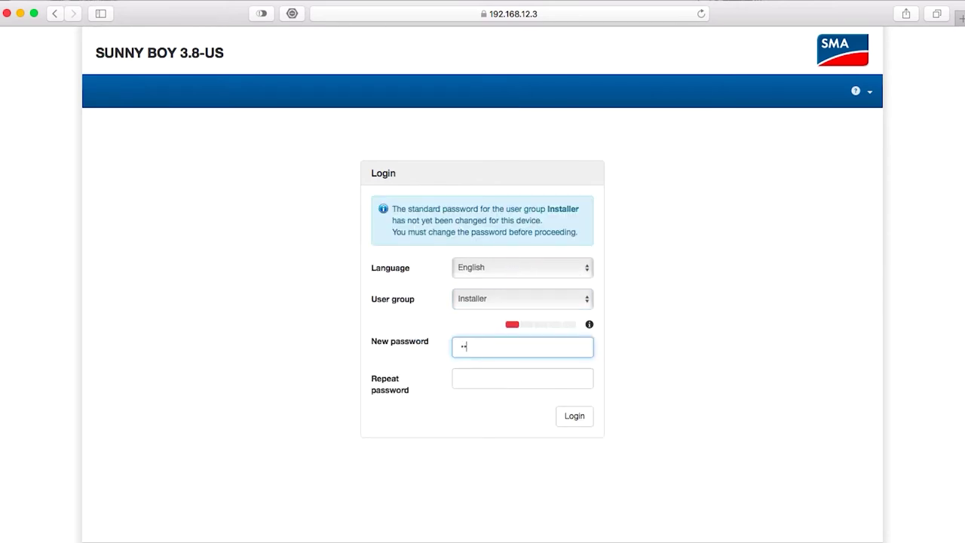
type("•••••••")
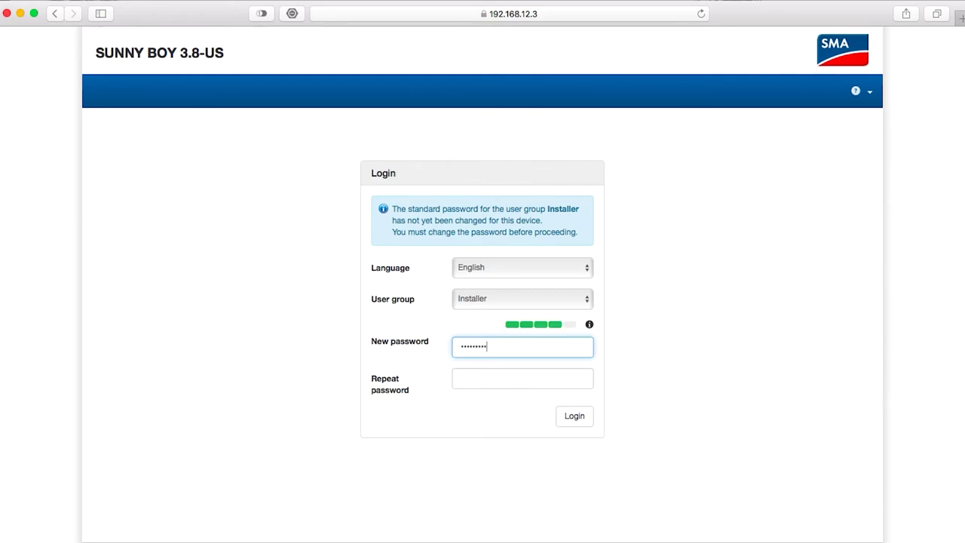
left_click(490, 379)
type("•••••••")
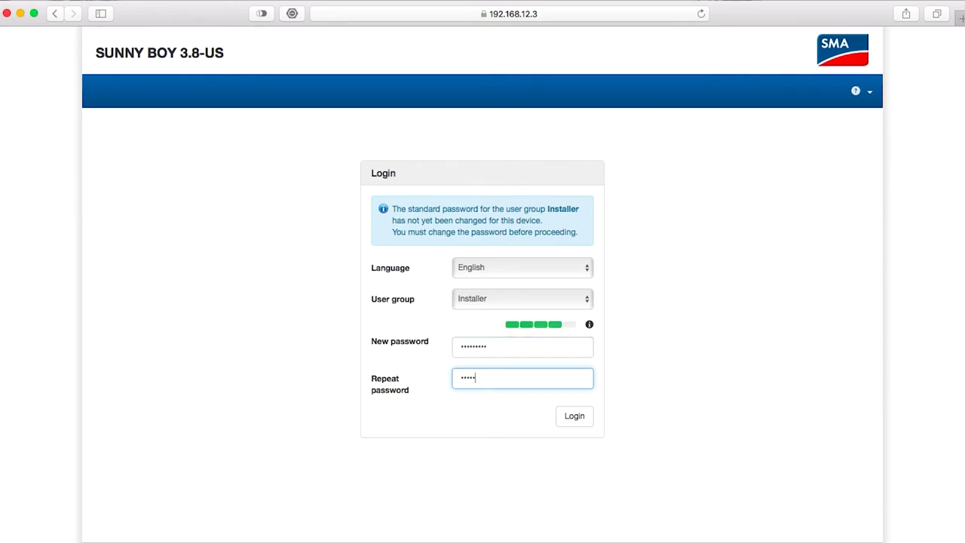
type("••")
left_click(577, 415)
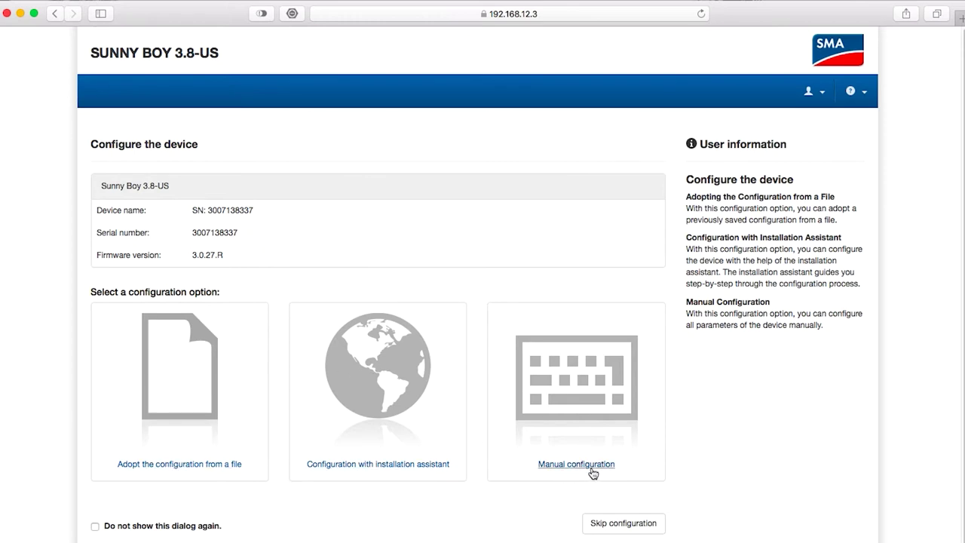
Start configuring the device with the installation assistant and review the network configuration page.
left_click(374, 361)
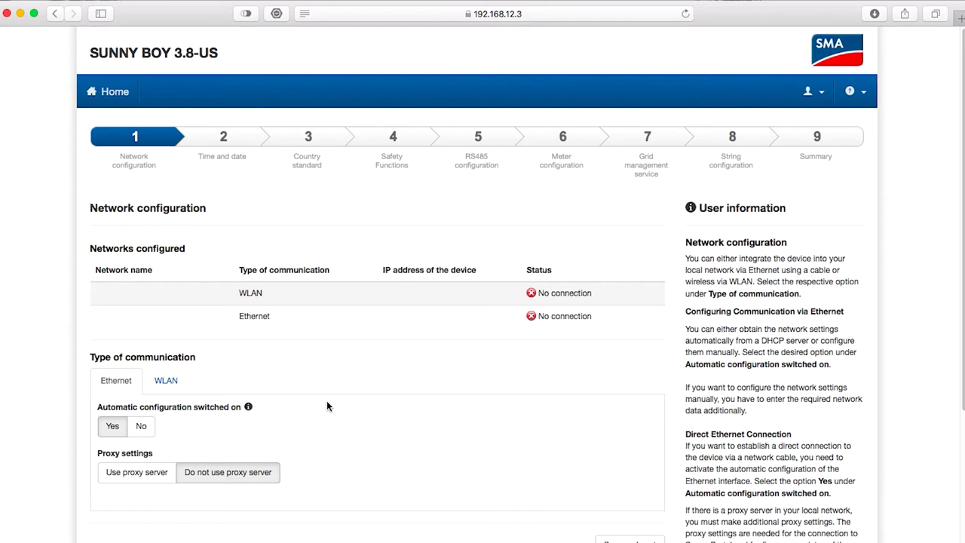
scroll(327, 406, "down", 2)
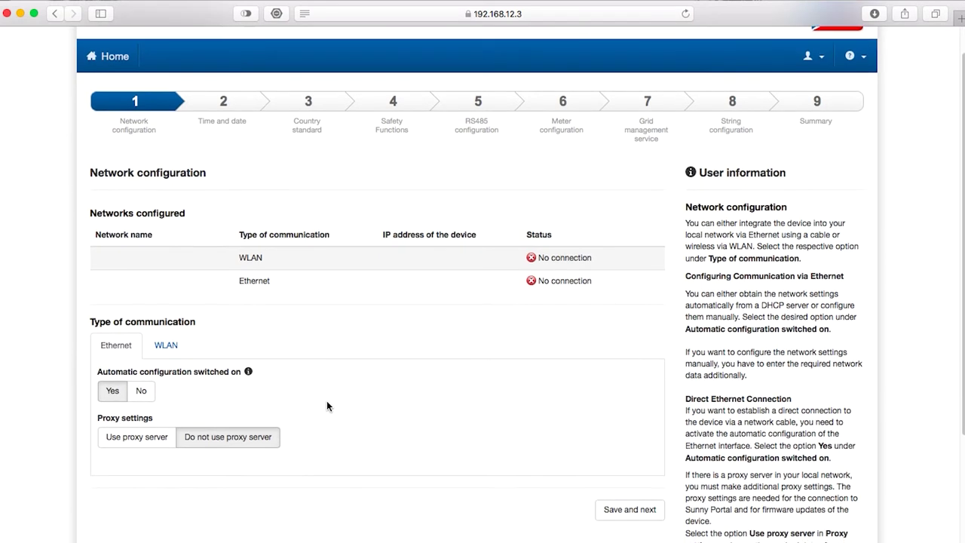
scroll(327, 406, "down", 1)
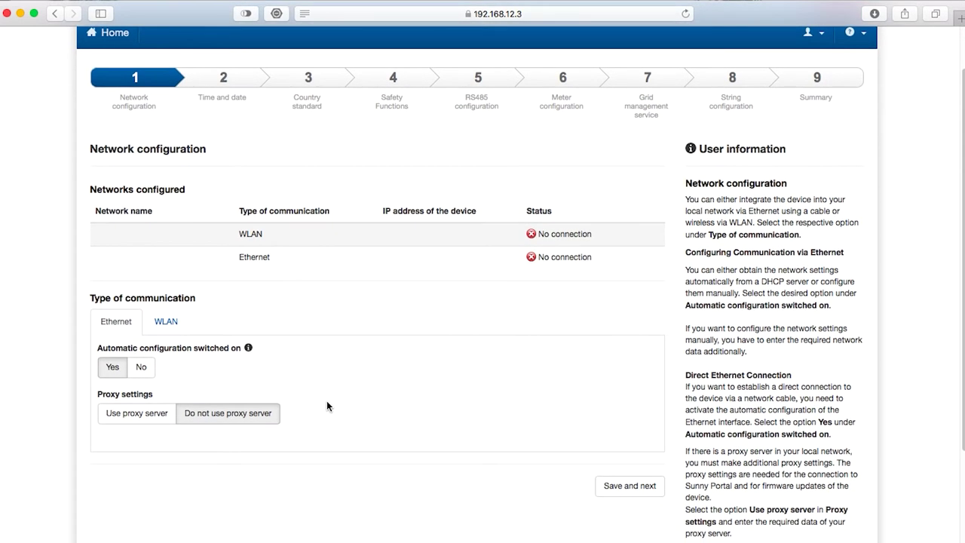
scroll(326, 406, "up", 3)
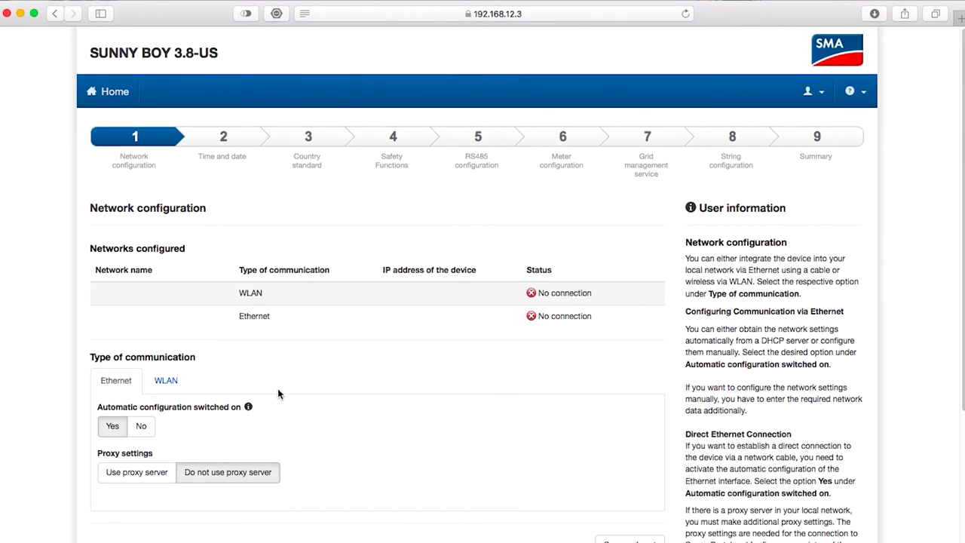
Connect the inverter to the FernAndPoppy WLAN by entering the WLAN password, and save the network configuration.
left_click(165, 380)
scroll(163, 380, "down", 10)
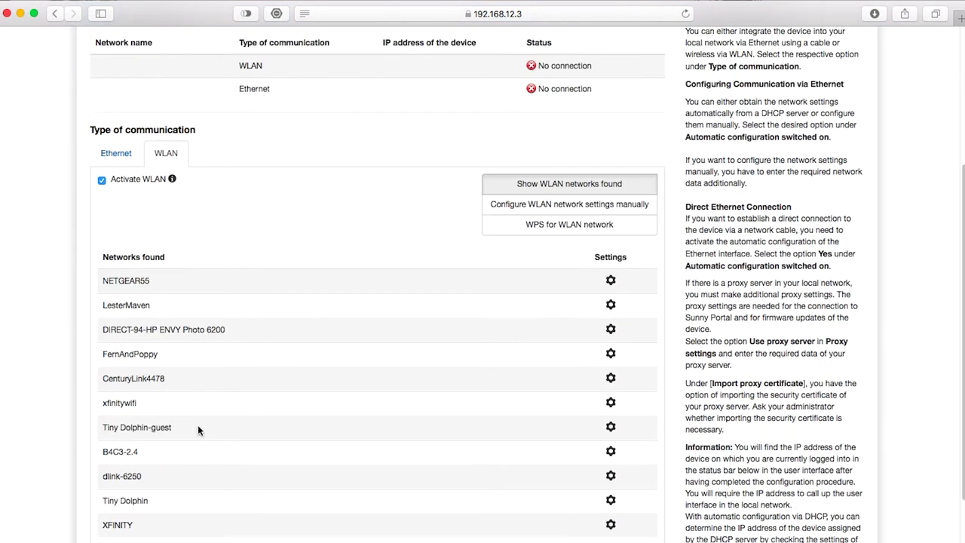
left_click(611, 353)
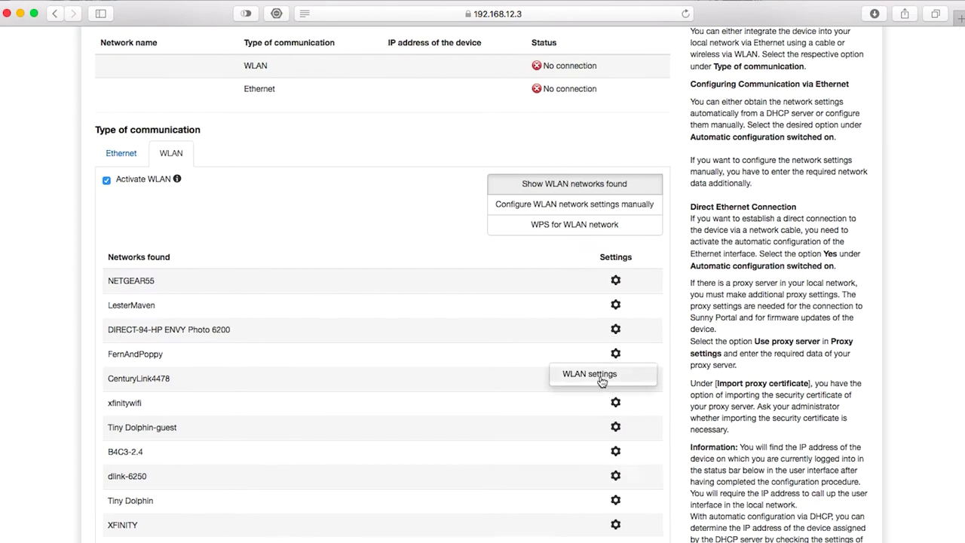
left_click(464, 143)
type("•••••••••••••")
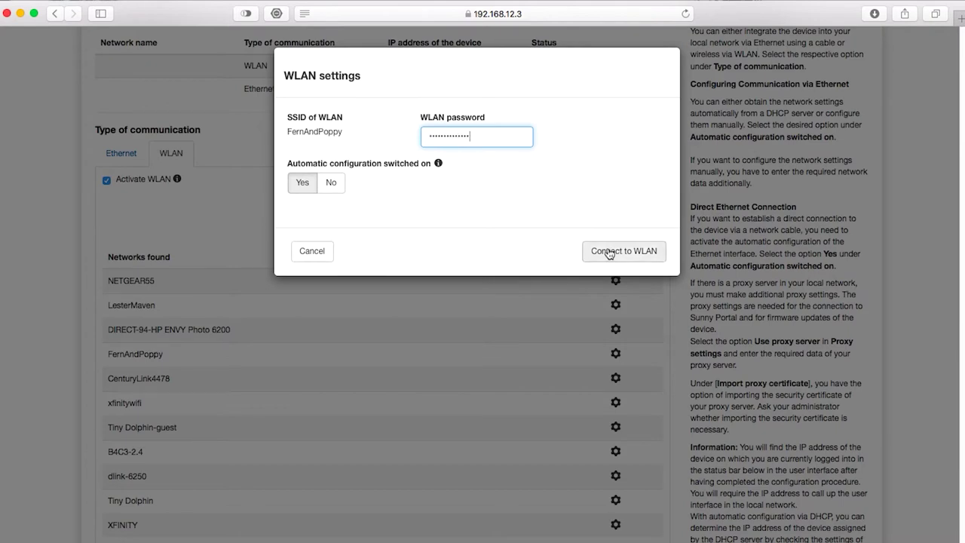
left_click(609, 253)
scroll(381, 149, "up", 3)
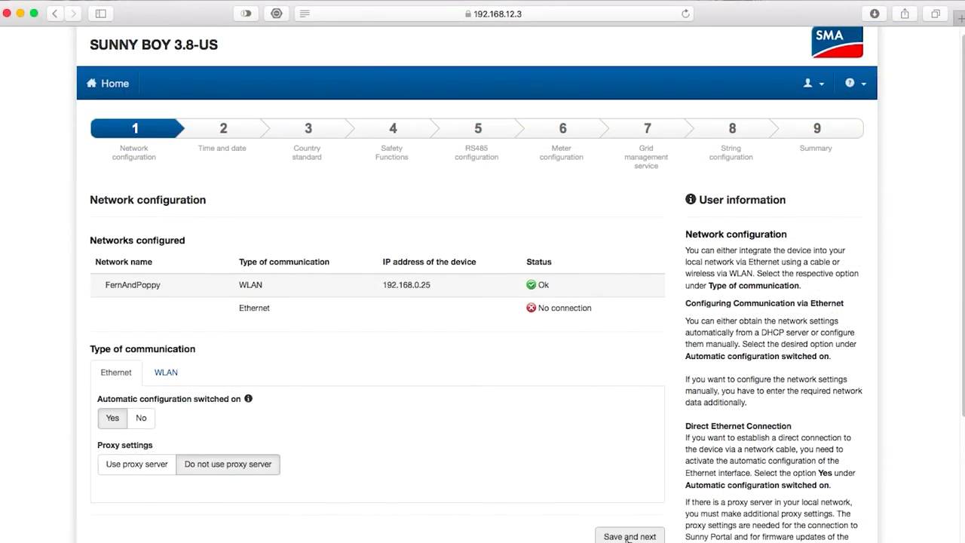
left_click(628, 536)
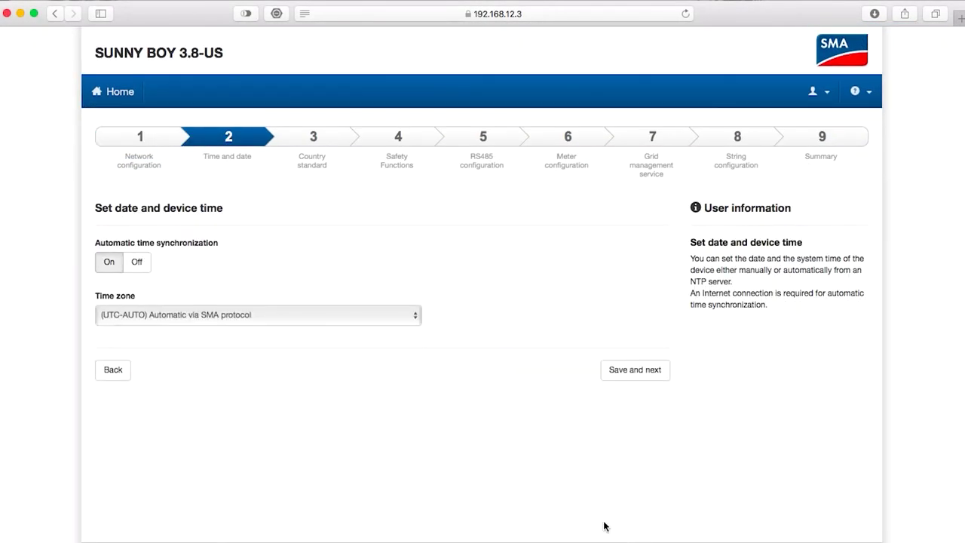
Turn off automatic time synchronization and set the time zone to (UTC-07:00) Denver, Salt Lake City, Calgary.
left_click(137, 263)
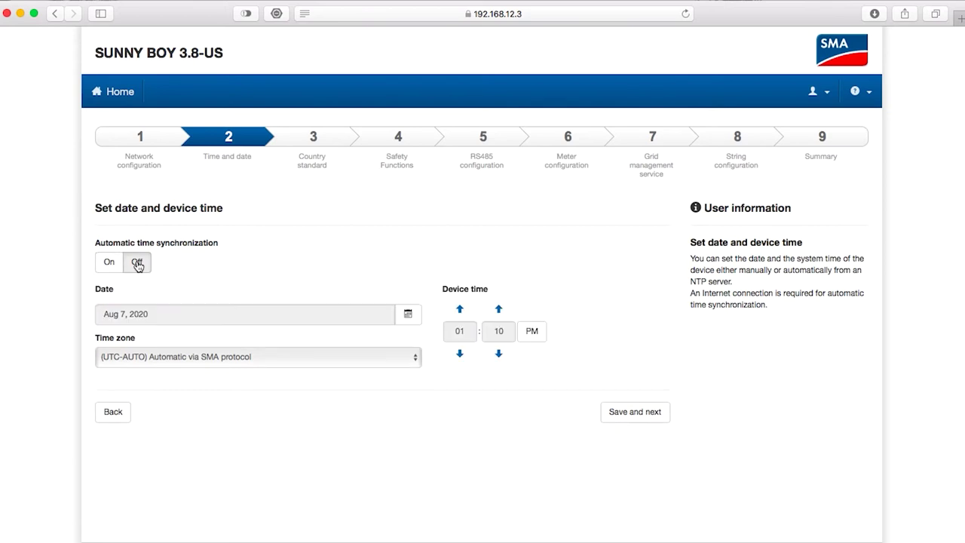
left_click(498, 309)
left_click(499, 352)
left_click(499, 354)
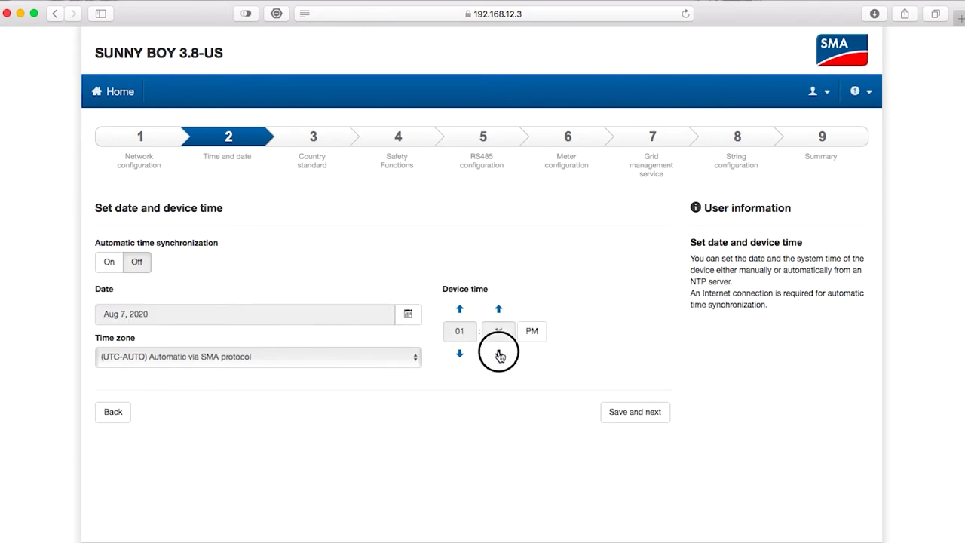
left_click(396, 357)
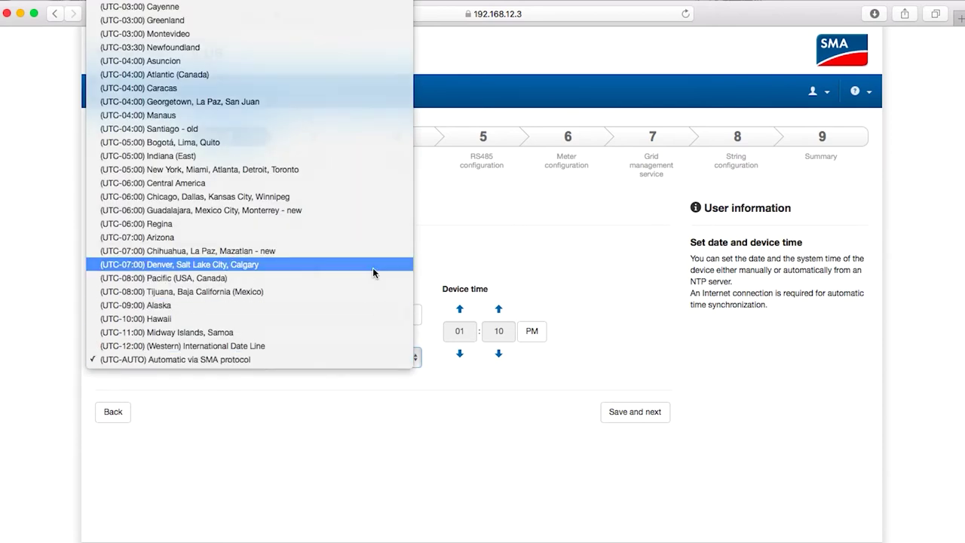
left_click(372, 268)
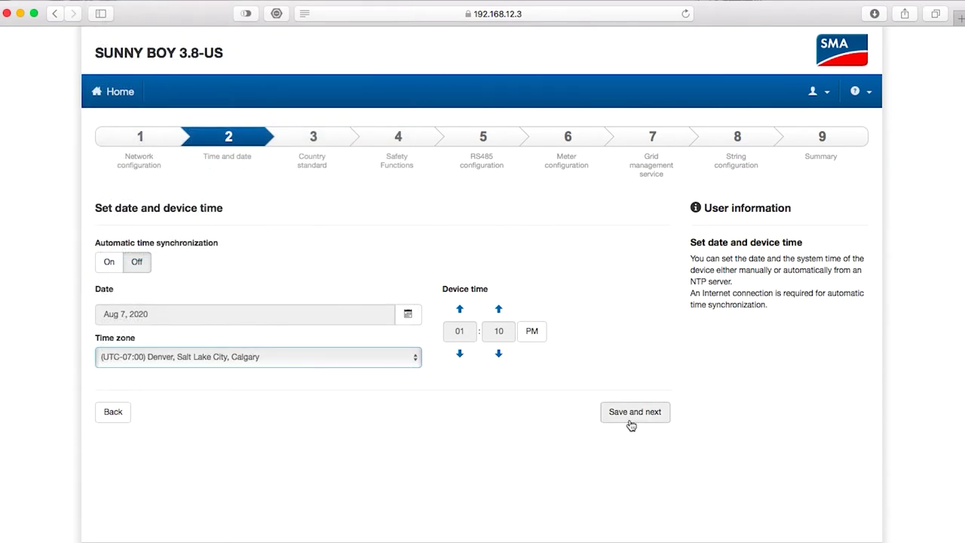
Set the device time to 01:12 PM and save the date and time settings.
left_click(498, 309)
left_click(499, 309)
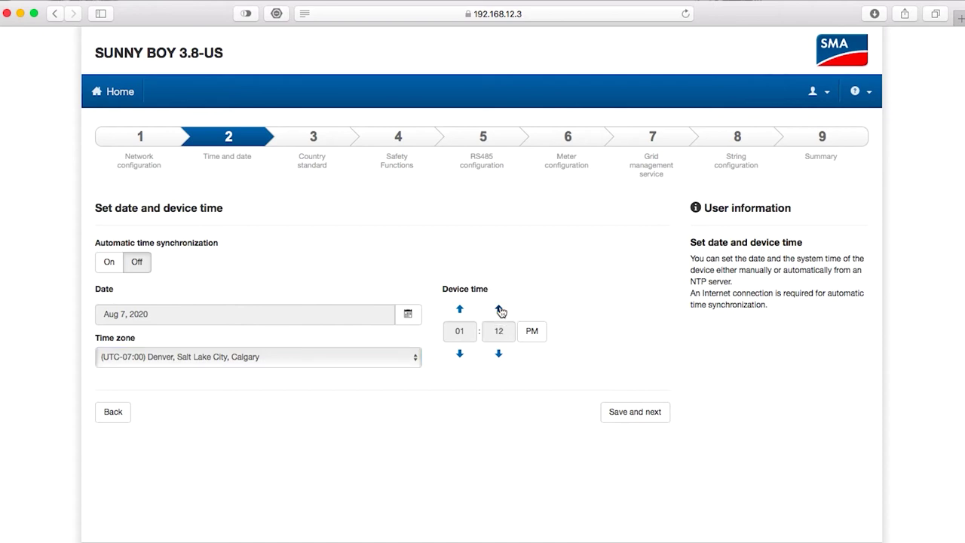
left_click(631, 419)
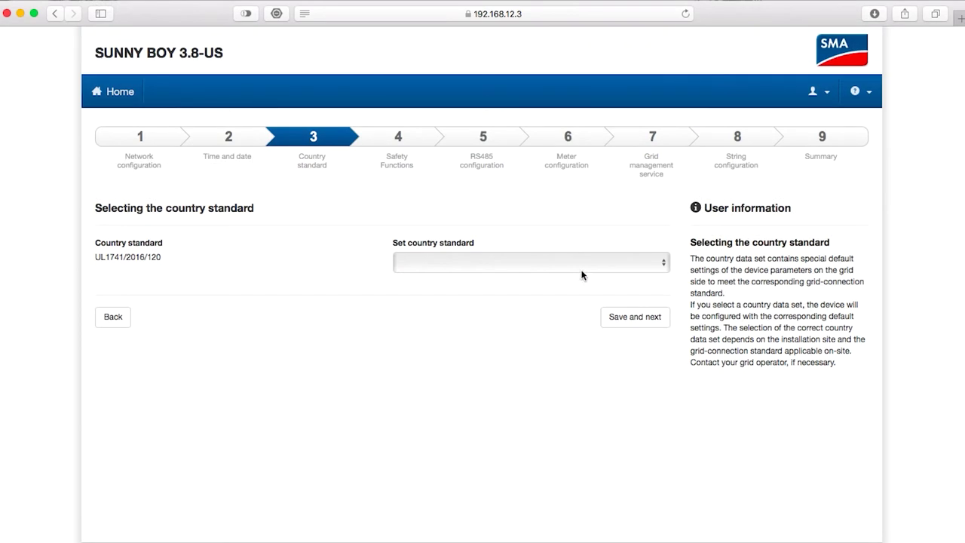
Examine the available country standards without choosing one.
left_click(589, 264)
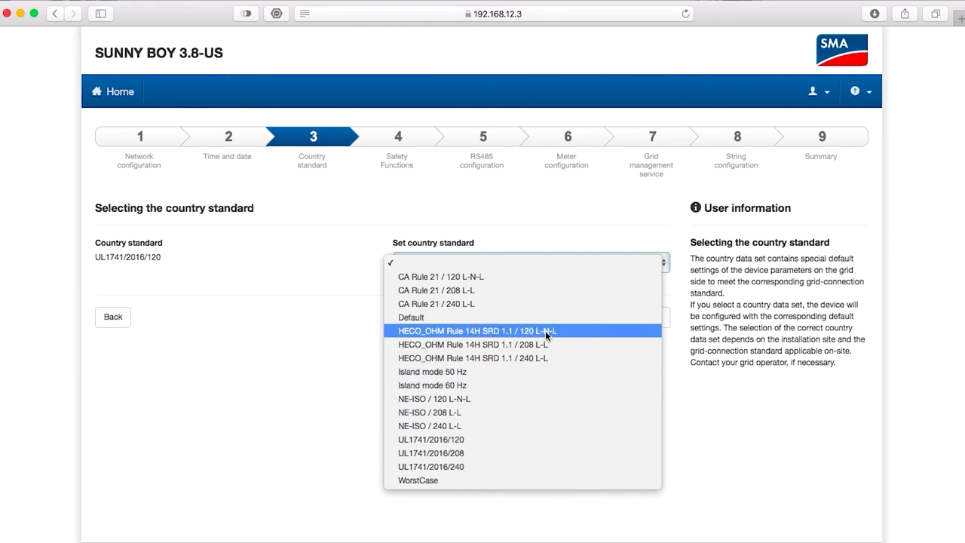
left_click(244, 302)
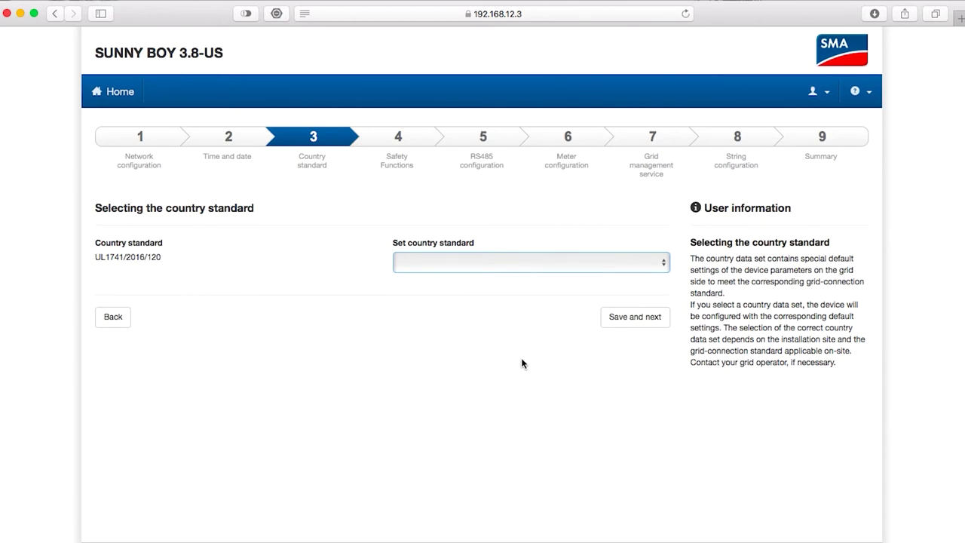
Save the country standard page without selecting a new standard, then set Rapid Shutdown Mode to SunSpec shutdown and save it.
left_click(633, 317)
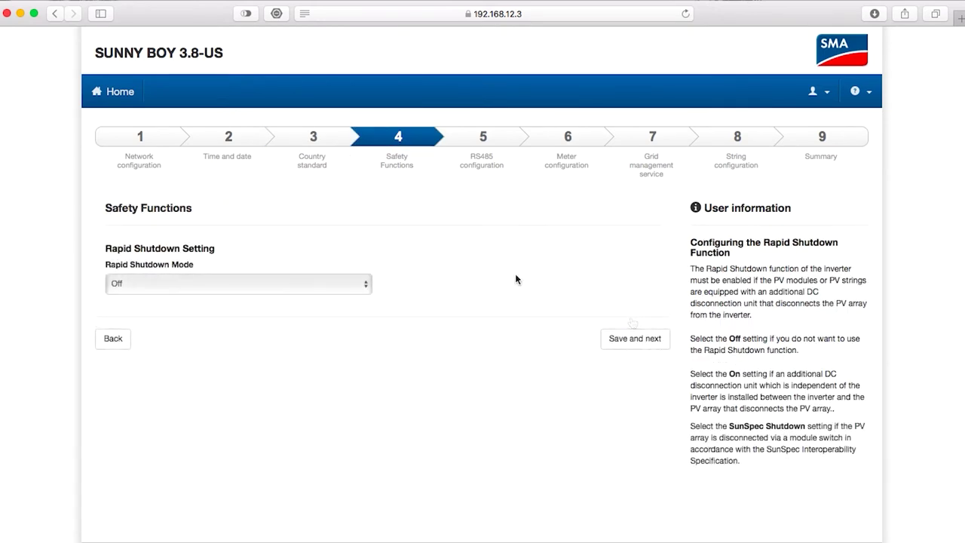
left_click(308, 281)
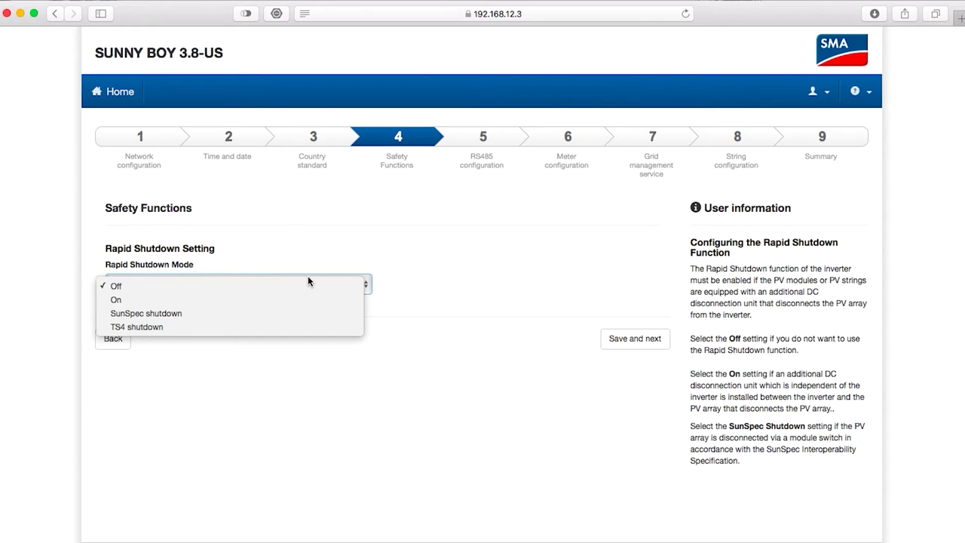
left_click(255, 314)
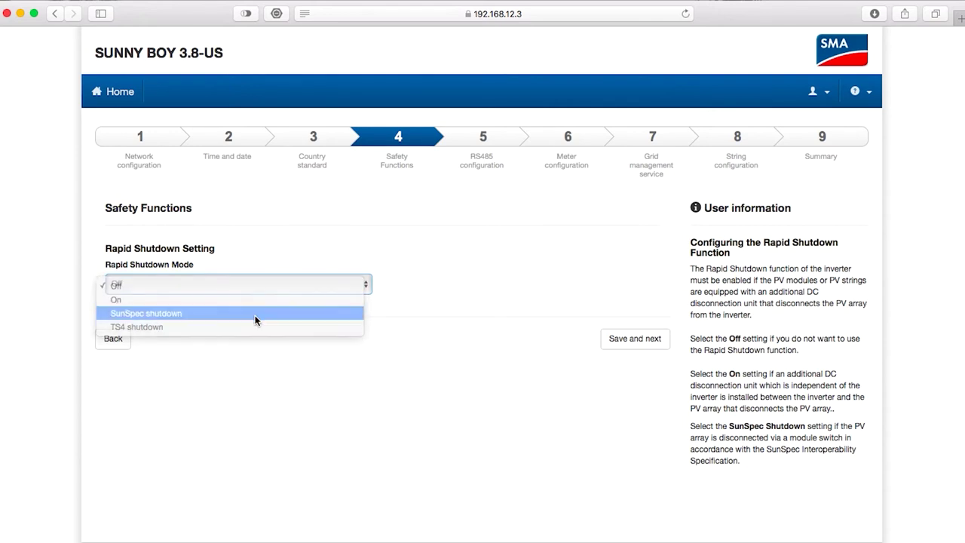
left_click(639, 338)
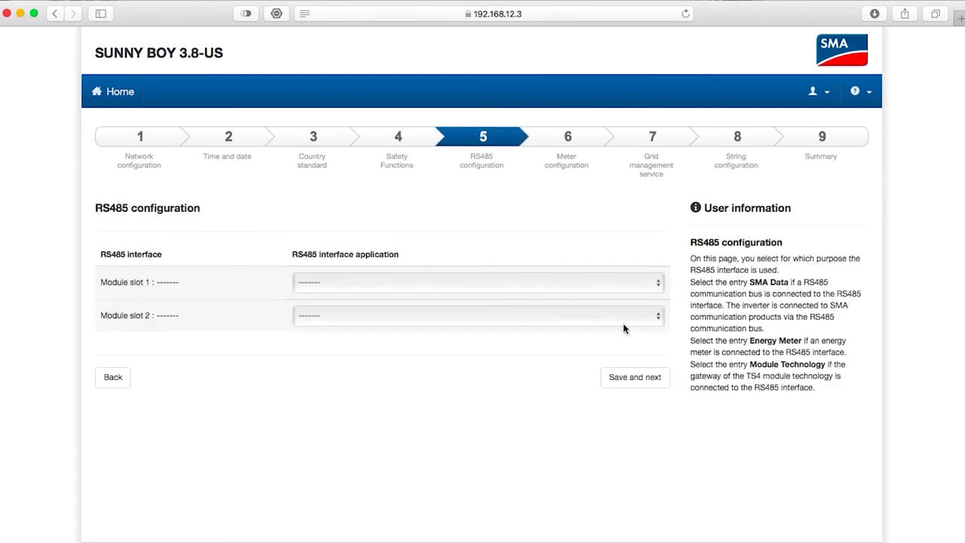
Review the RS485 application options for module slots 1 and 2, and save the RS485 configuration with both slots unassigned.
left_click(612, 283)
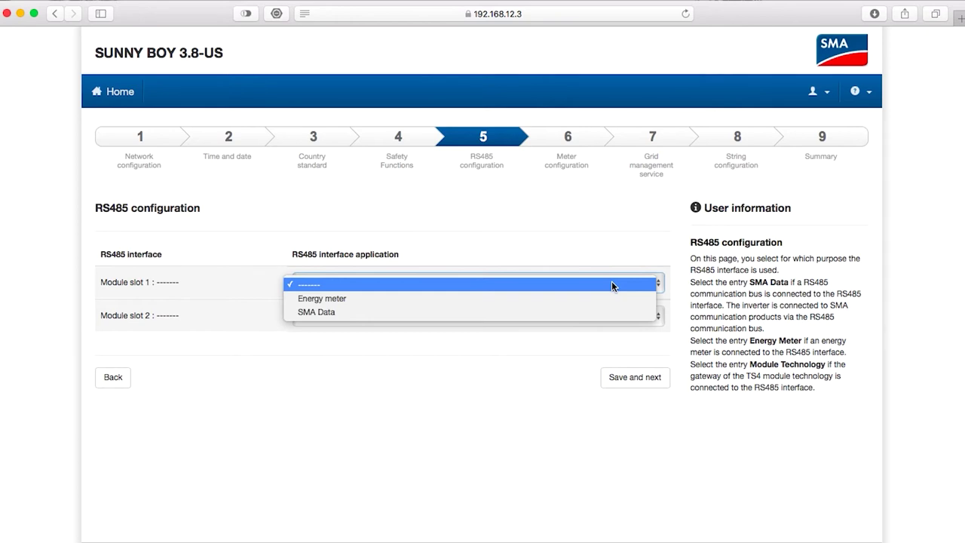
left_click(625, 242)
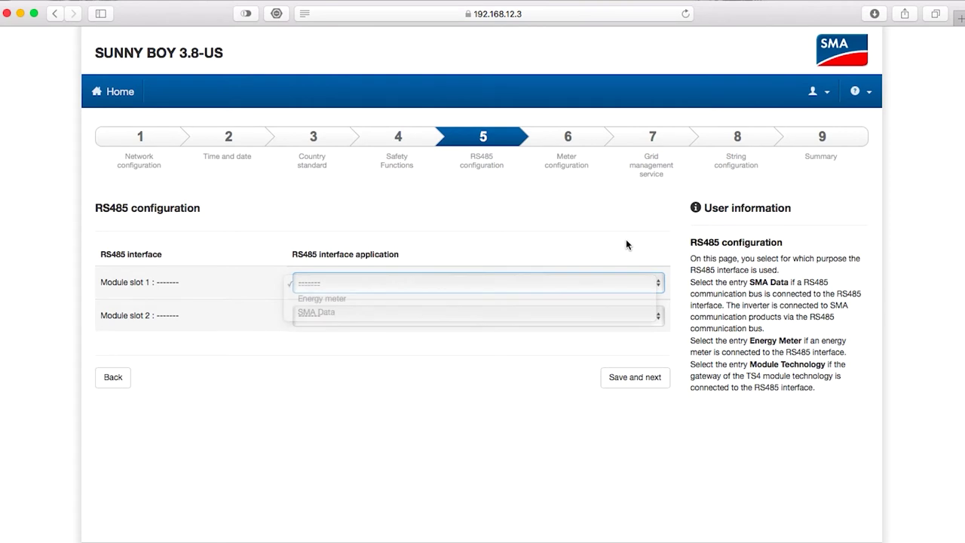
left_click(619, 325)
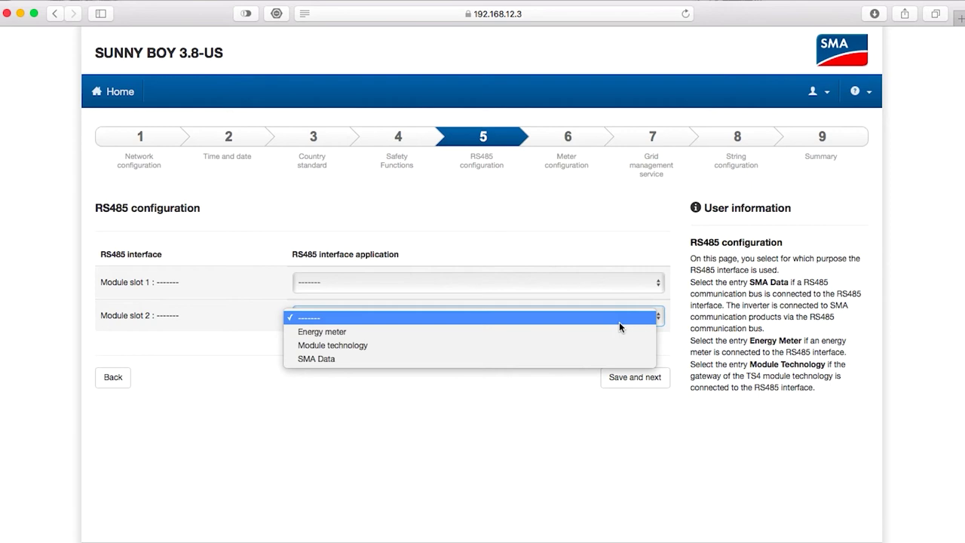
left_click(588, 435)
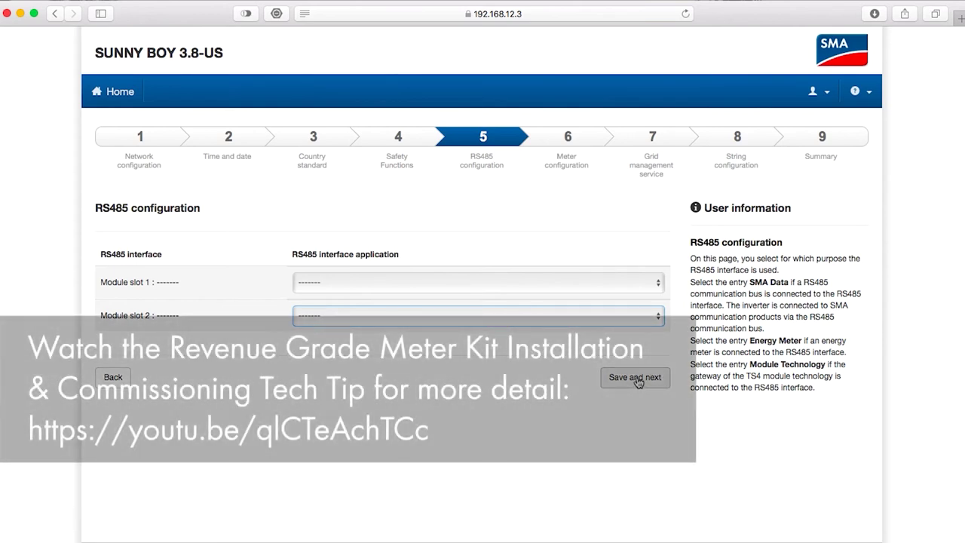
left_click(637, 380)
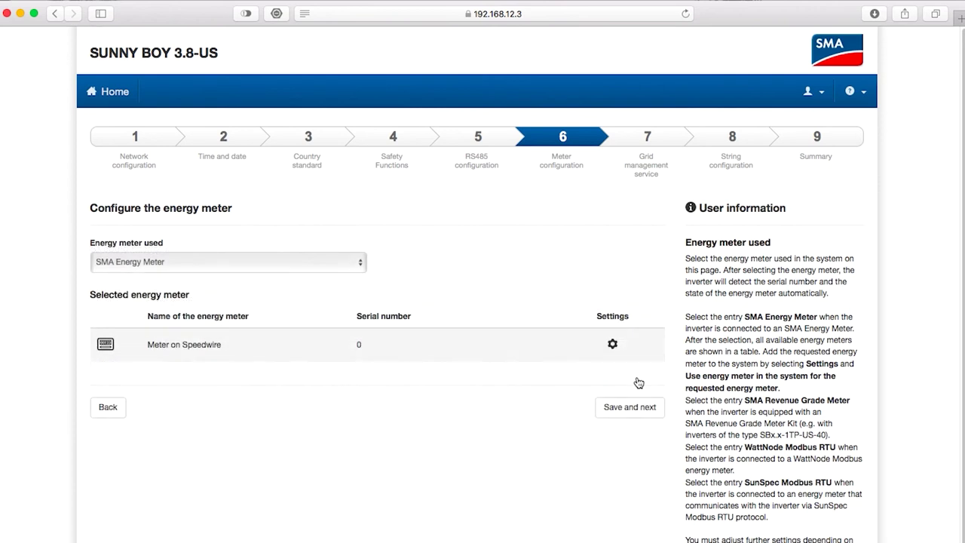
Review the available energy meter types, keep SMA Energy Meter selected, and save the meter configuration.
left_click(359, 263)
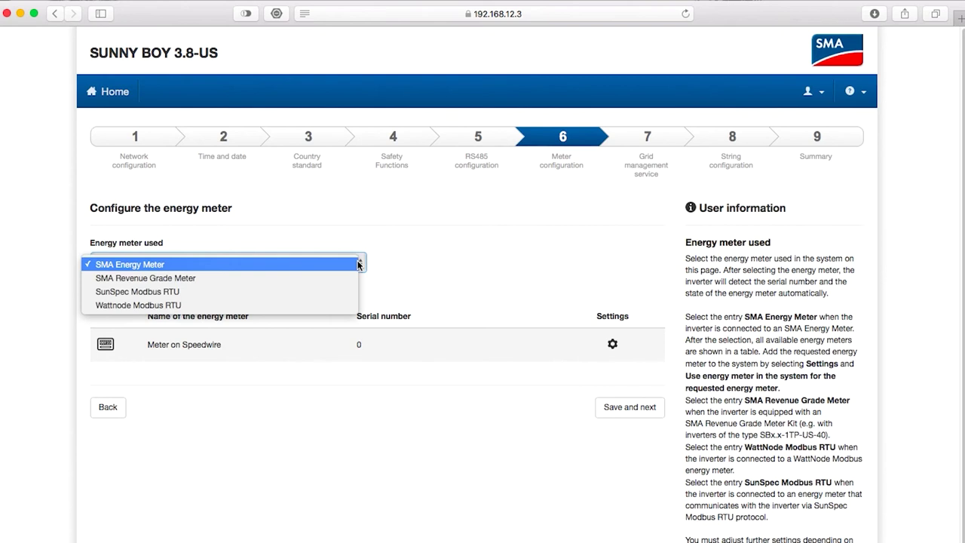
left_click(410, 266)
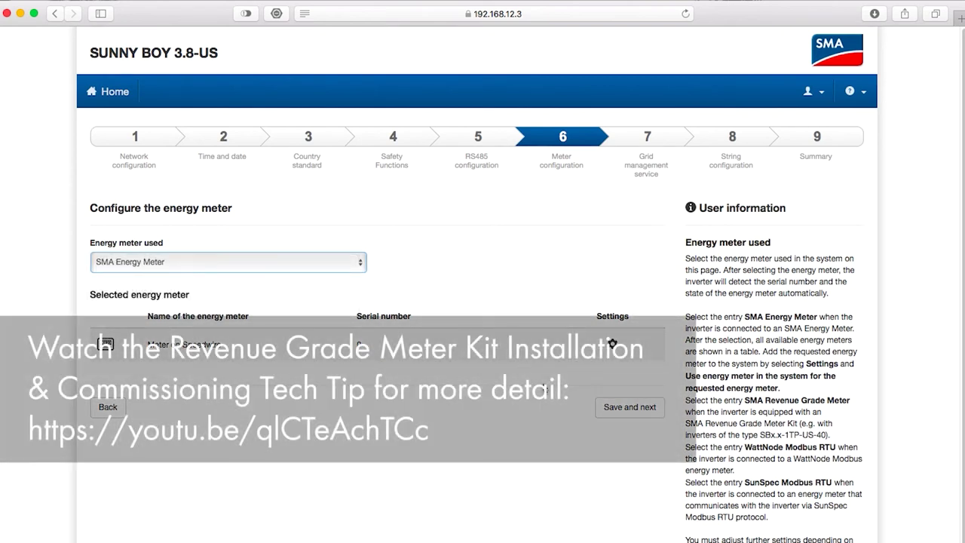
left_click(622, 411)
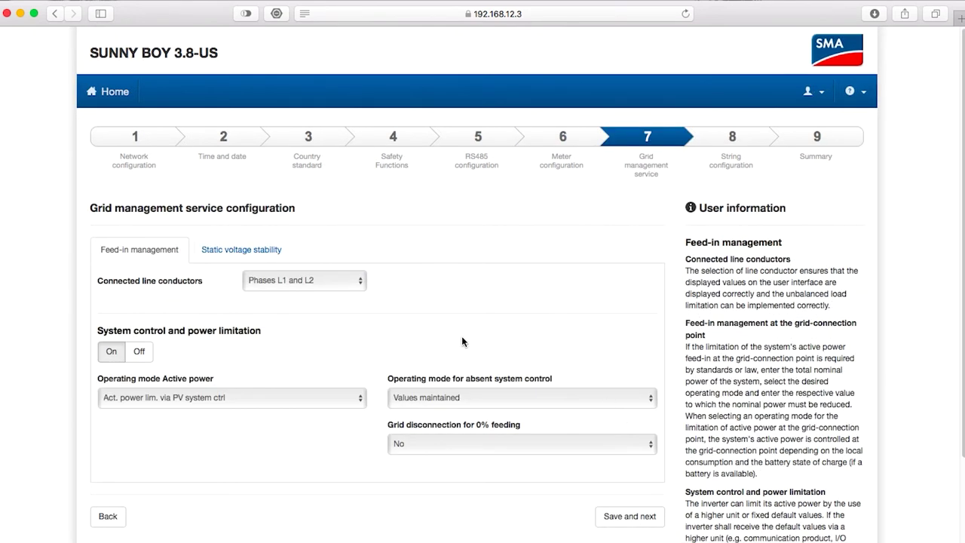
Examine the feed-in management options for active power mode, absent system control, and grid disconnection at 0% feeding.
left_click(354, 402)
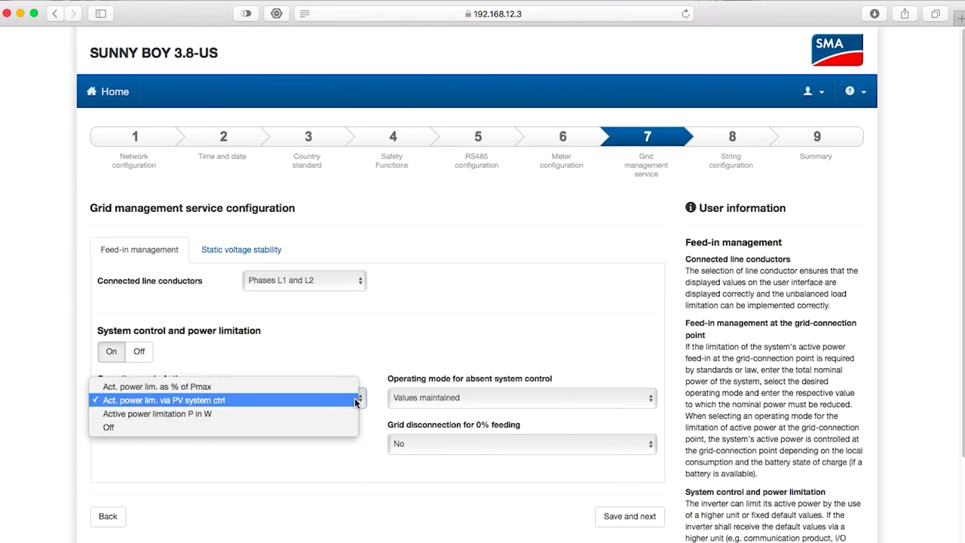
left_click(354, 399)
left_click(467, 398)
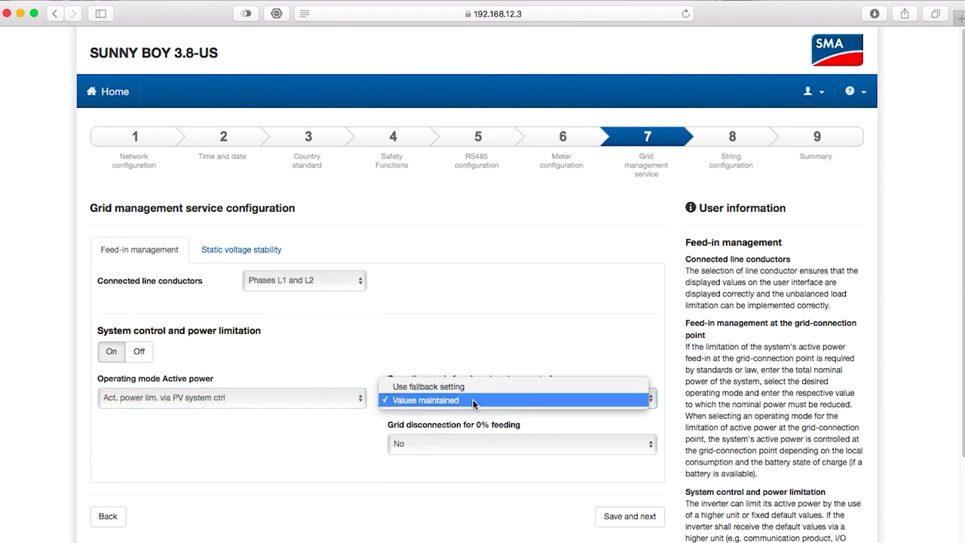
left_click(676, 410)
left_click(650, 444)
left_click(667, 443)
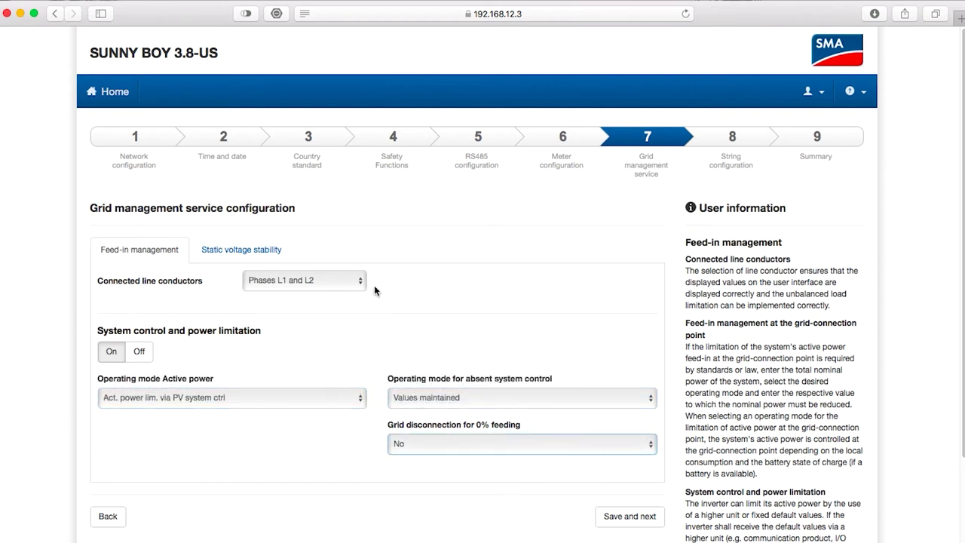
Review the static voltage stability modes and cosPhi excitation types, keep cosPhi, direct specific. and Underexcited, and save the grid management settings.
left_click(257, 250)
left_click(288, 352)
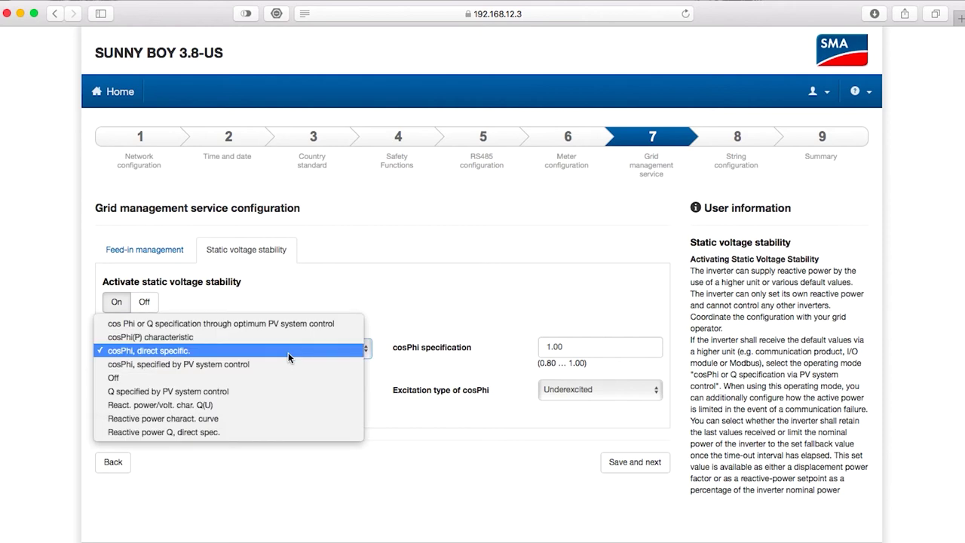
left_click(403, 323)
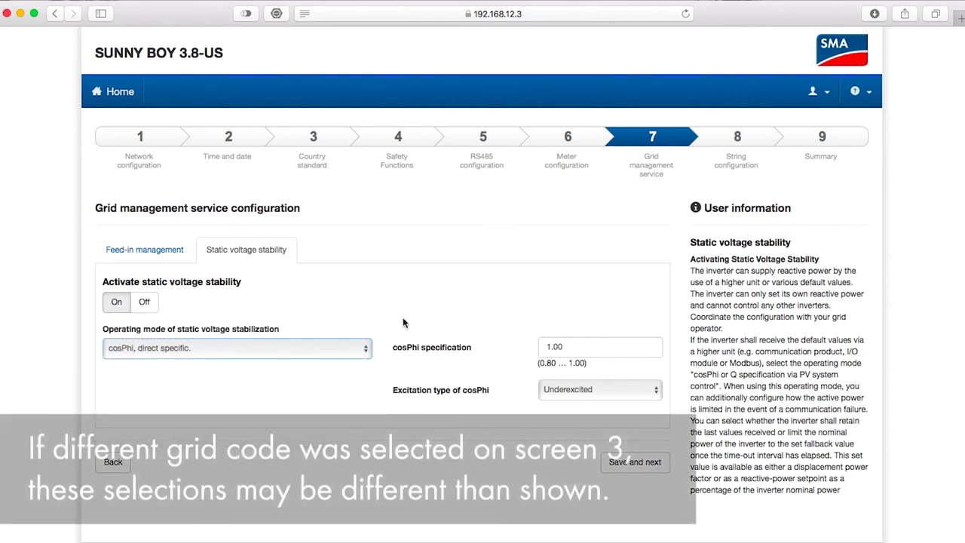
left_click(612, 390)
left_click(630, 423)
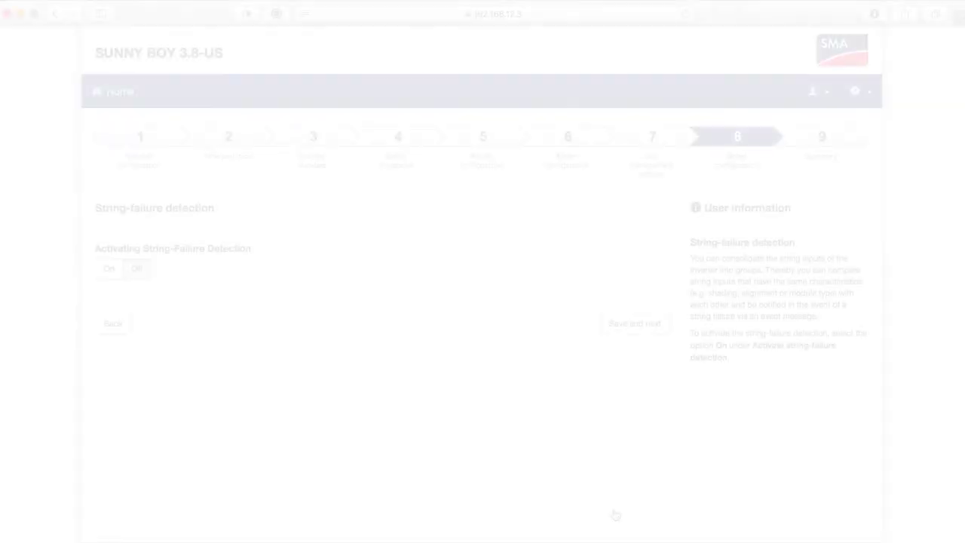
Turn on string-failure detection and save the string configuration.
left_click(109, 269)
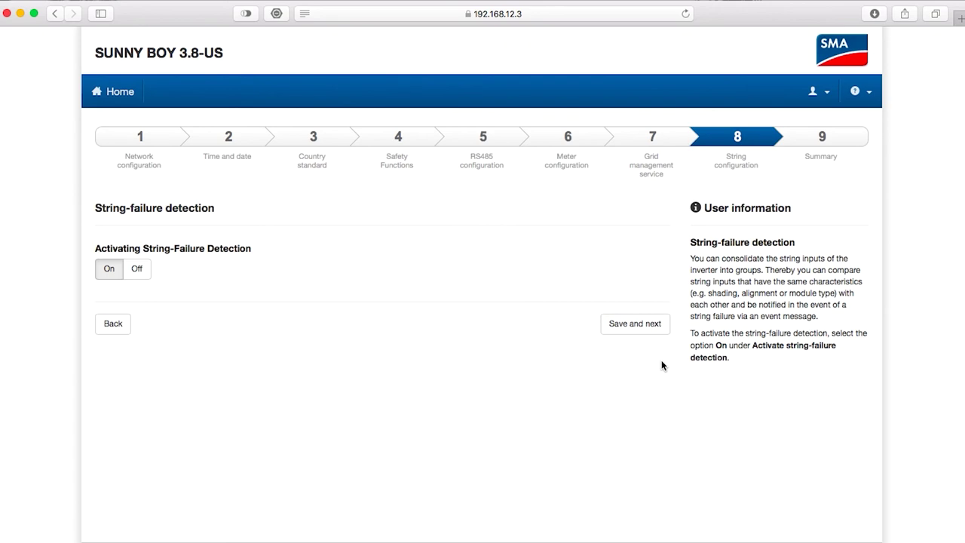
left_click(645, 329)
Review the summary of all installation assistant settings through to the string configuration, and export all parameters.
scroll(476, 324, "down", 2)
scroll(476, 327, "down", 2)
scroll(476, 327, "down", 2)
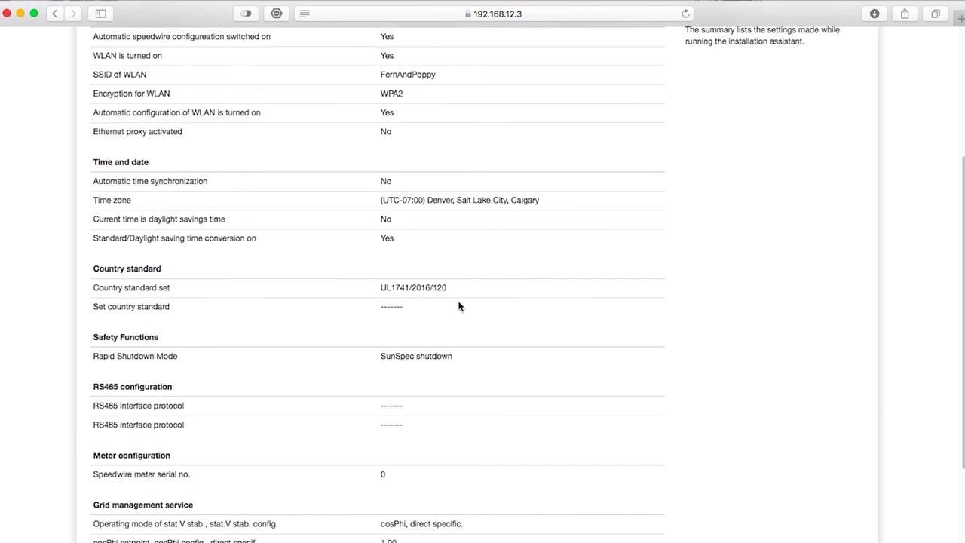
scroll(476, 340, "down", 3)
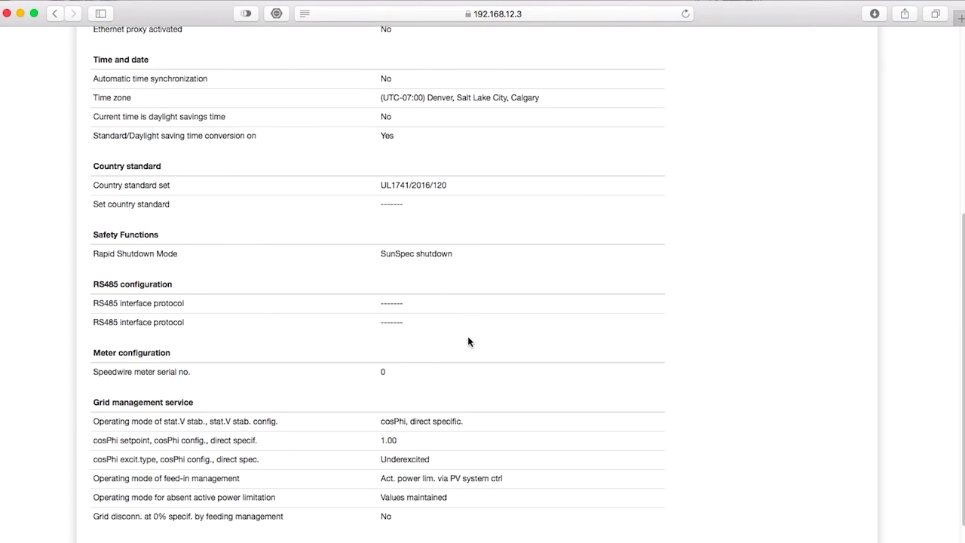
scroll(468, 335, "down", 3)
left_click(524, 481)
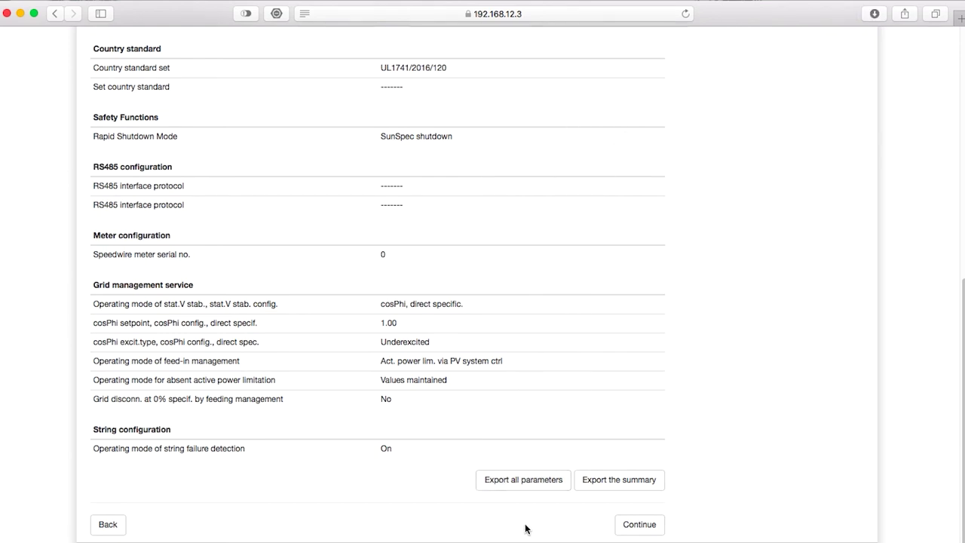
Complete the installation assistant and dismiss the notices about the WLAN password change and the device connection.
left_click(640, 526)
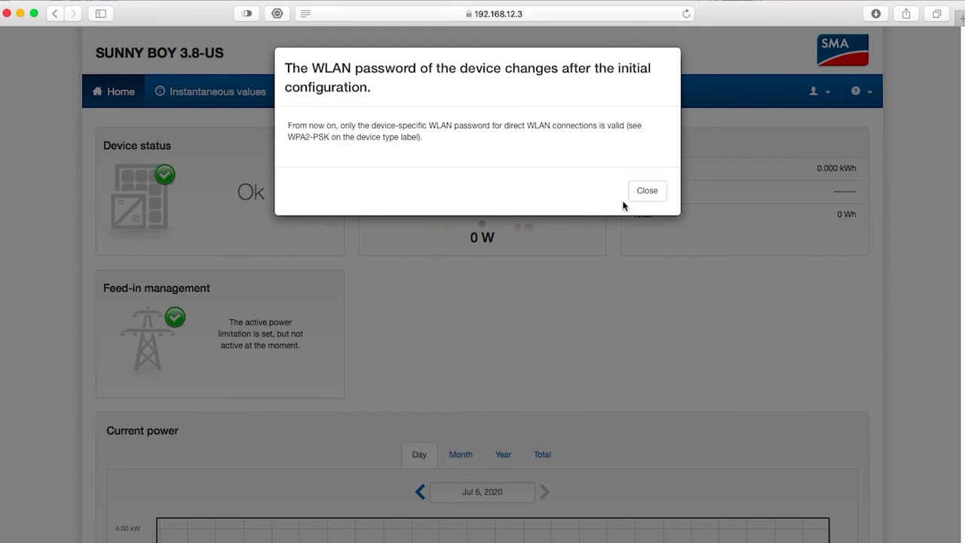
left_click(650, 193)
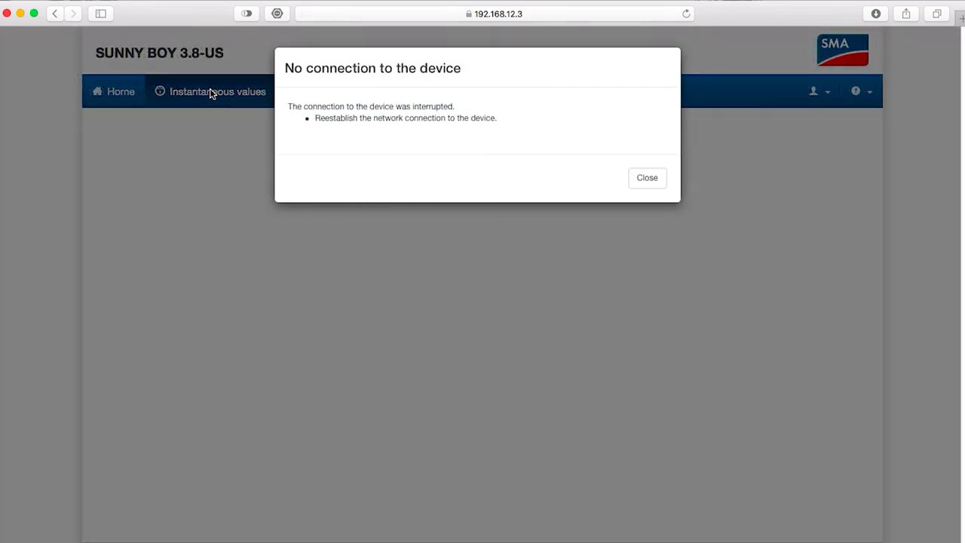
left_click(647, 178)
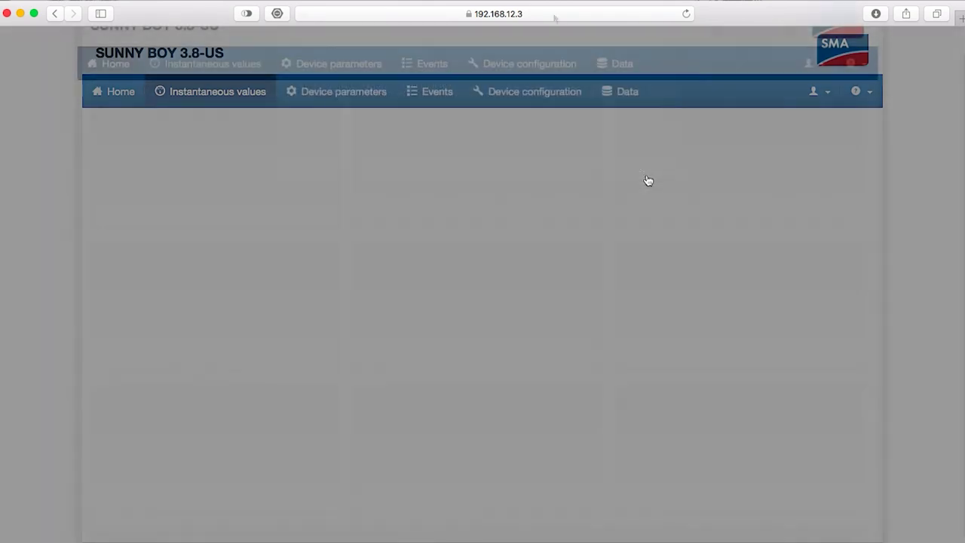
Join the inverter's own SMA Wi-Fi network with its WPA2 password, and log in to the inverter as Installer with the account password.
left_click(776, 2)
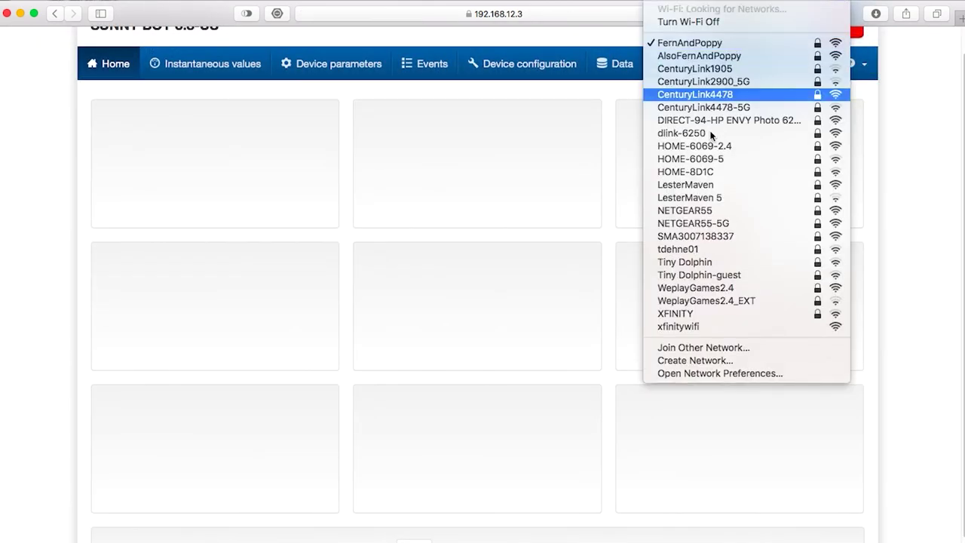
left_click(705, 236)
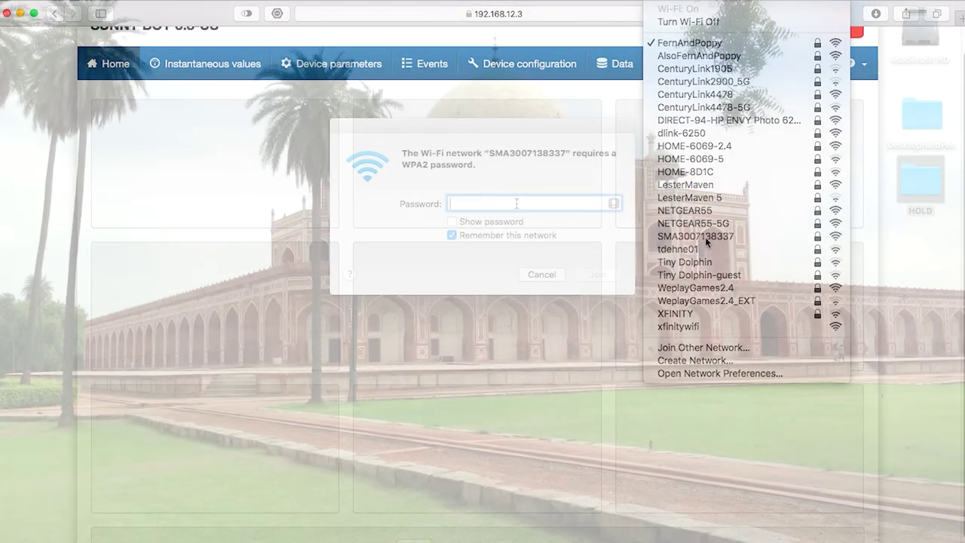
type("•")
type("•••")
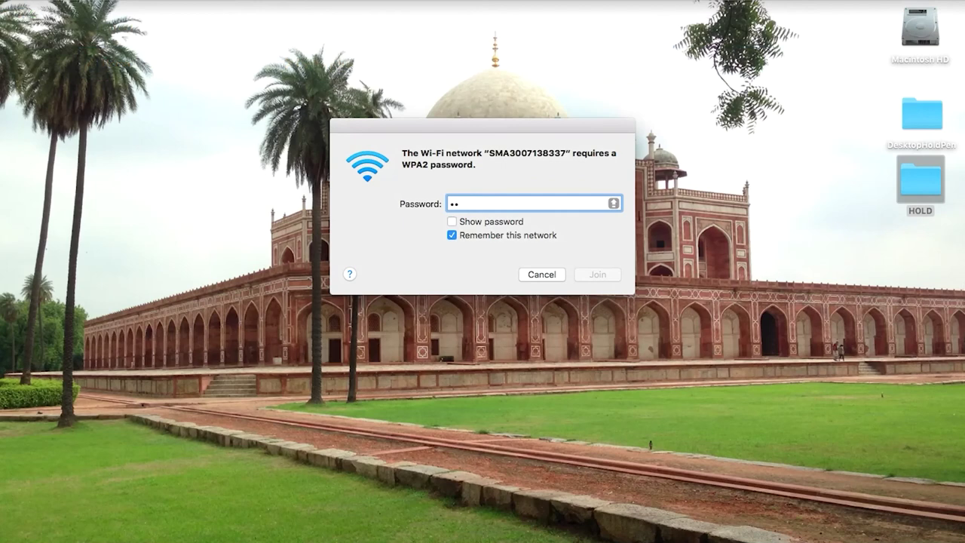
type("•••")
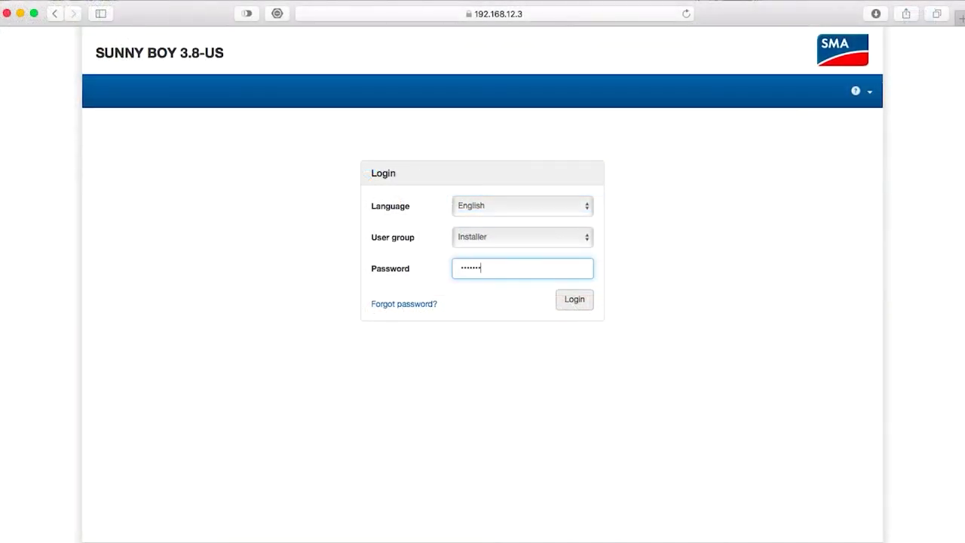
left_click(566, 300)
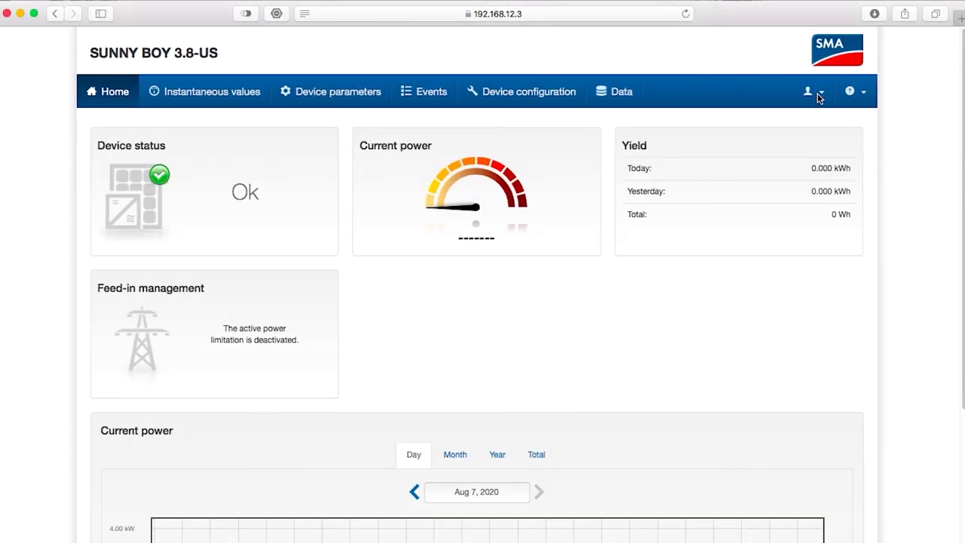
Enable the Smart Inverter Screen from the user settings and log out of the inverter.
left_click(820, 97)
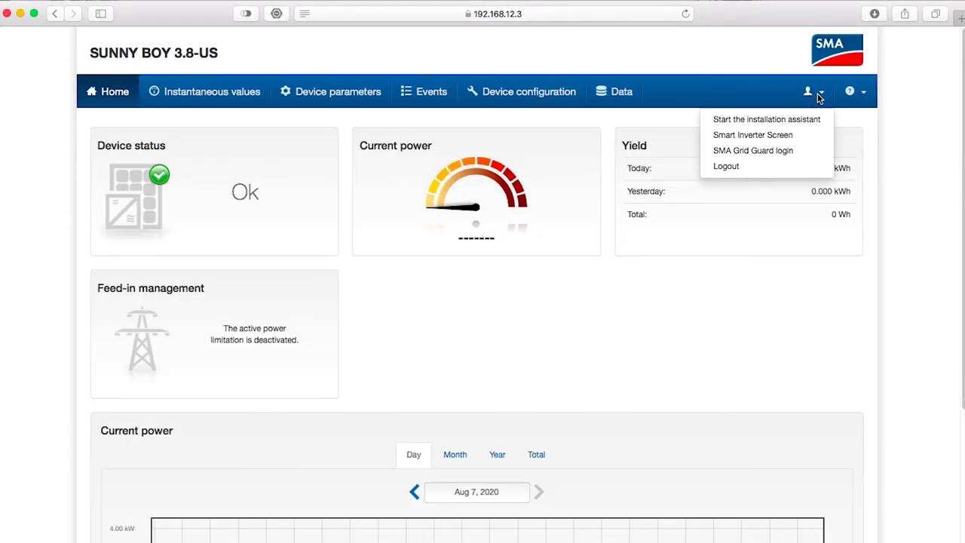
left_click(797, 138)
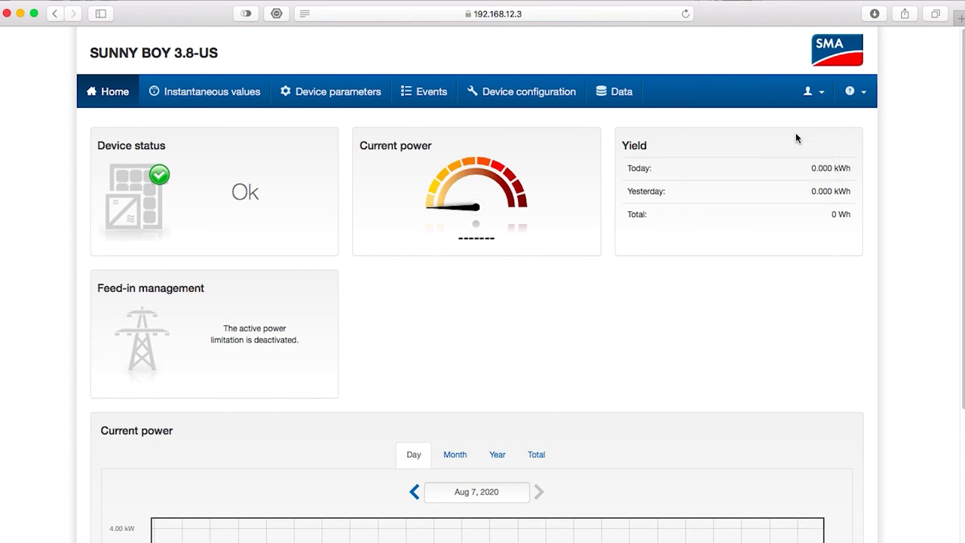
left_click(823, 92)
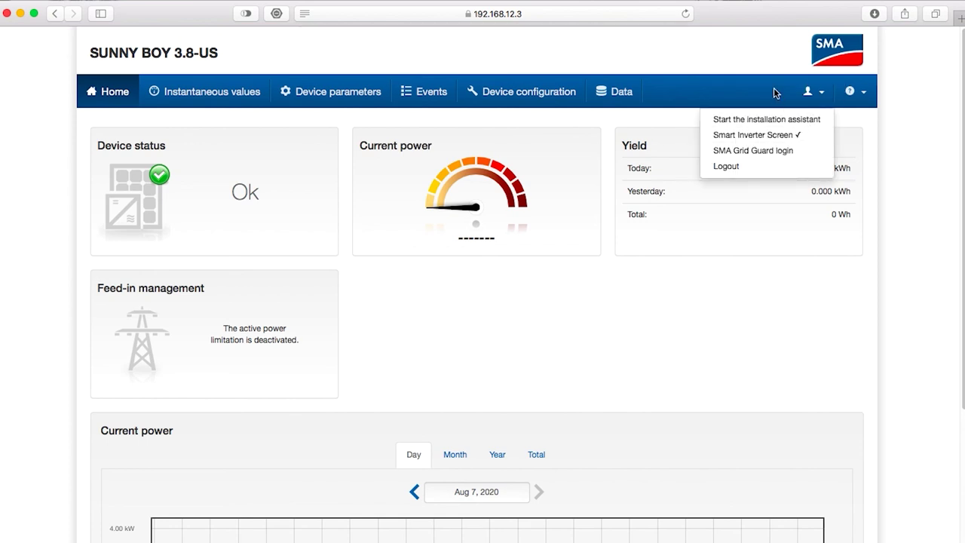
left_click(744, 172)
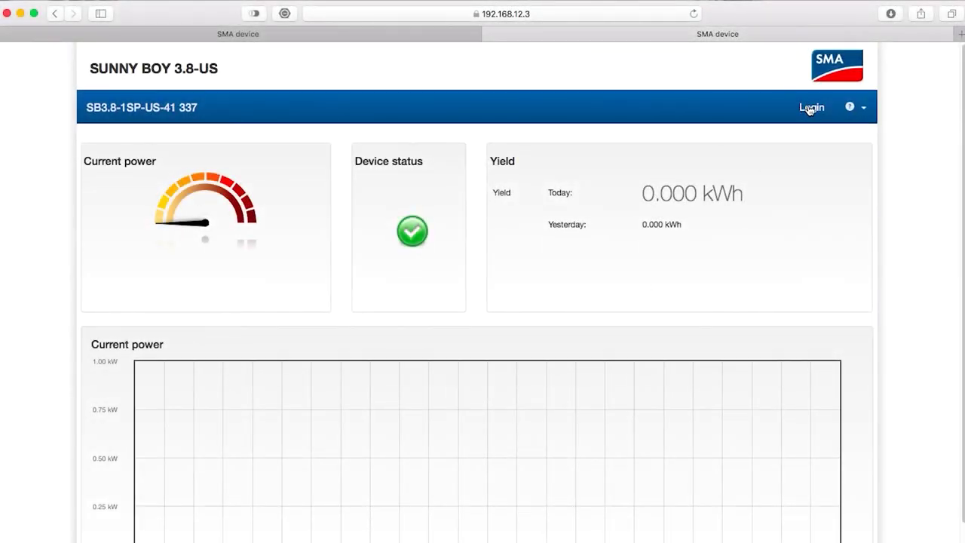
Log in from the Smart Inverter Screen as Installer with the account password, and view the current power chart on the home page.
left_click(808, 107)
left_click(539, 254)
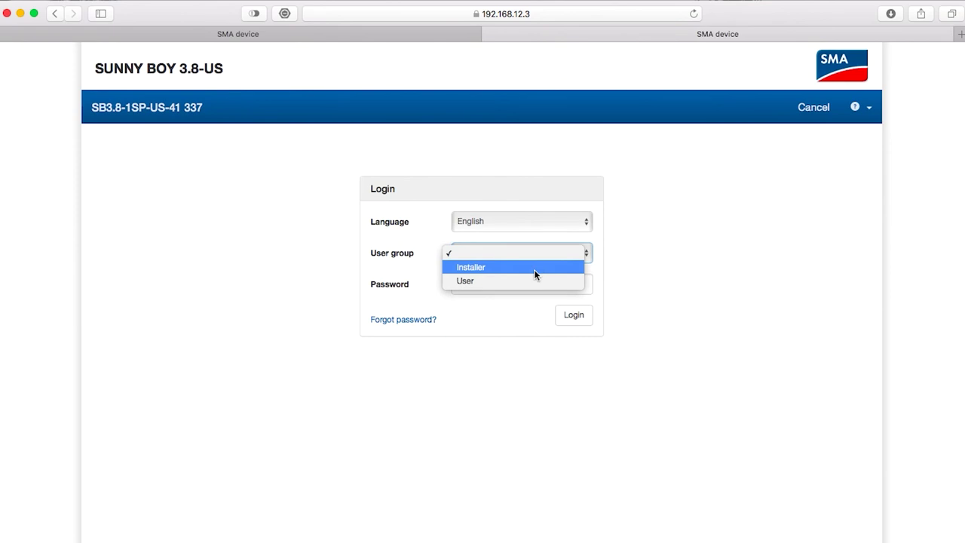
left_click(536, 268)
key("Tab")
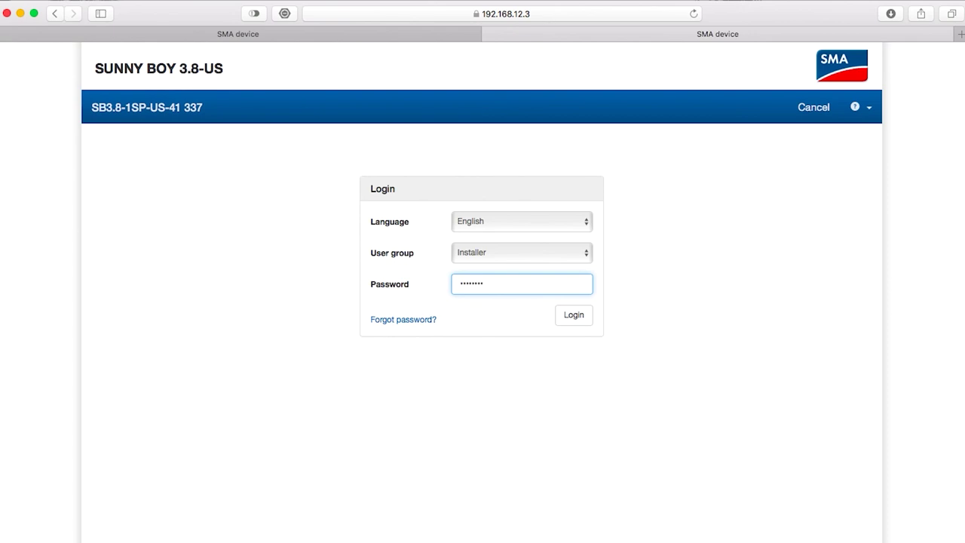
left_click(574, 315)
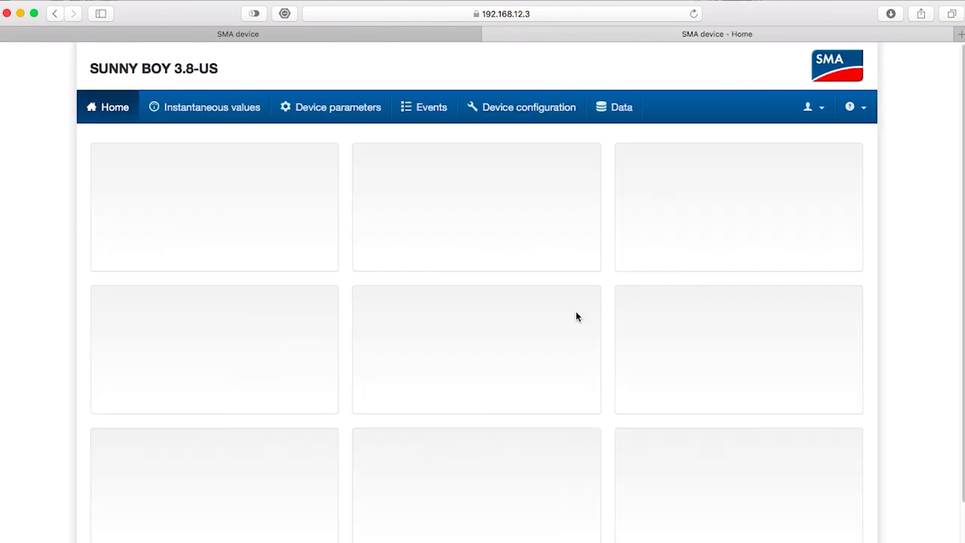
scroll(576, 316, "down", 5)
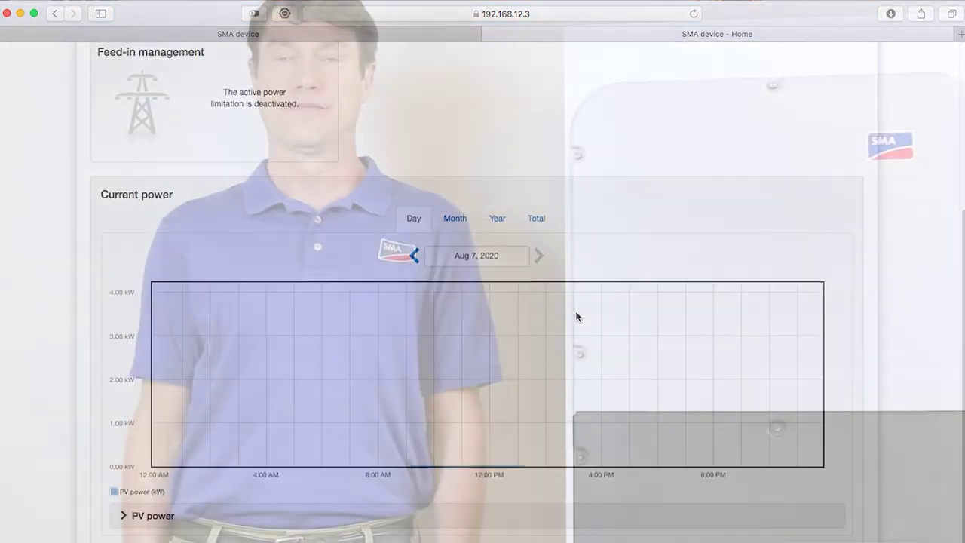